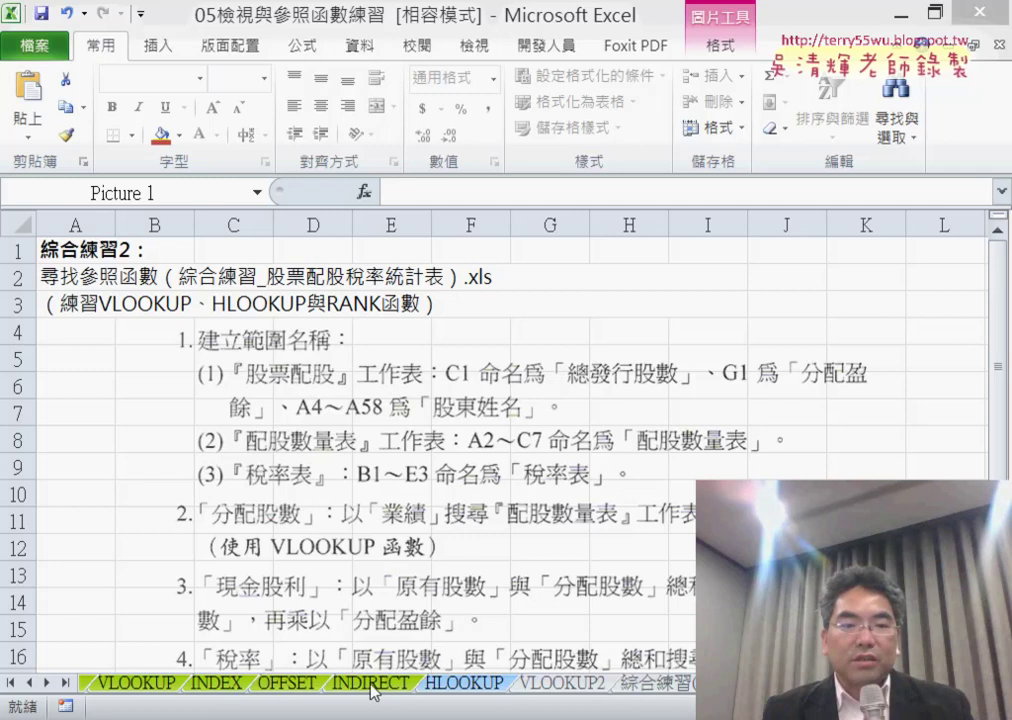
# Switch to the INDIRECT worksheet that holds the employee lookup exercise
pyautogui.click(372, 684)
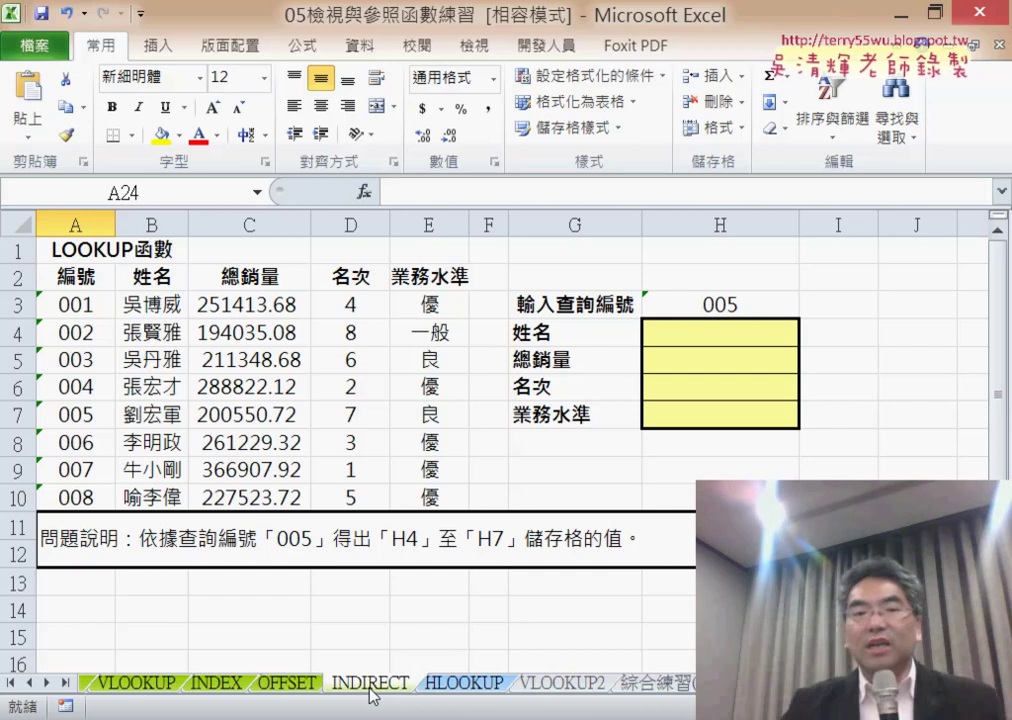
# Insert an empty INDIRECT function into H4 from the Lookup & Reference list
pyautogui.click(751, 334)
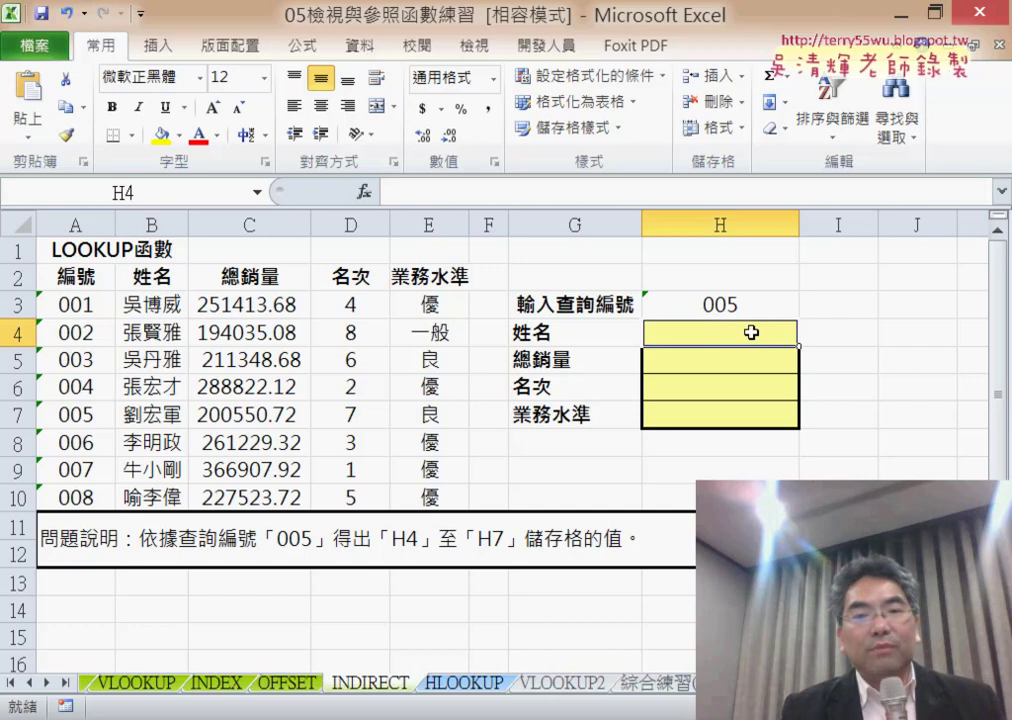
pyautogui.click(363, 195)
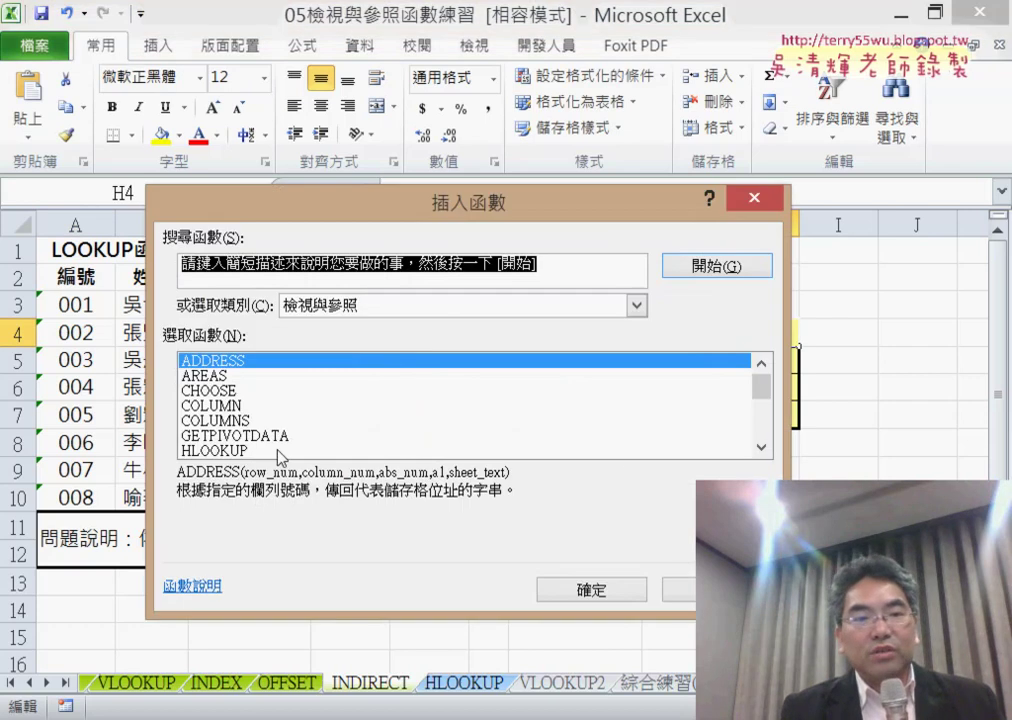
pyautogui.scroll(-1, 761, 449)
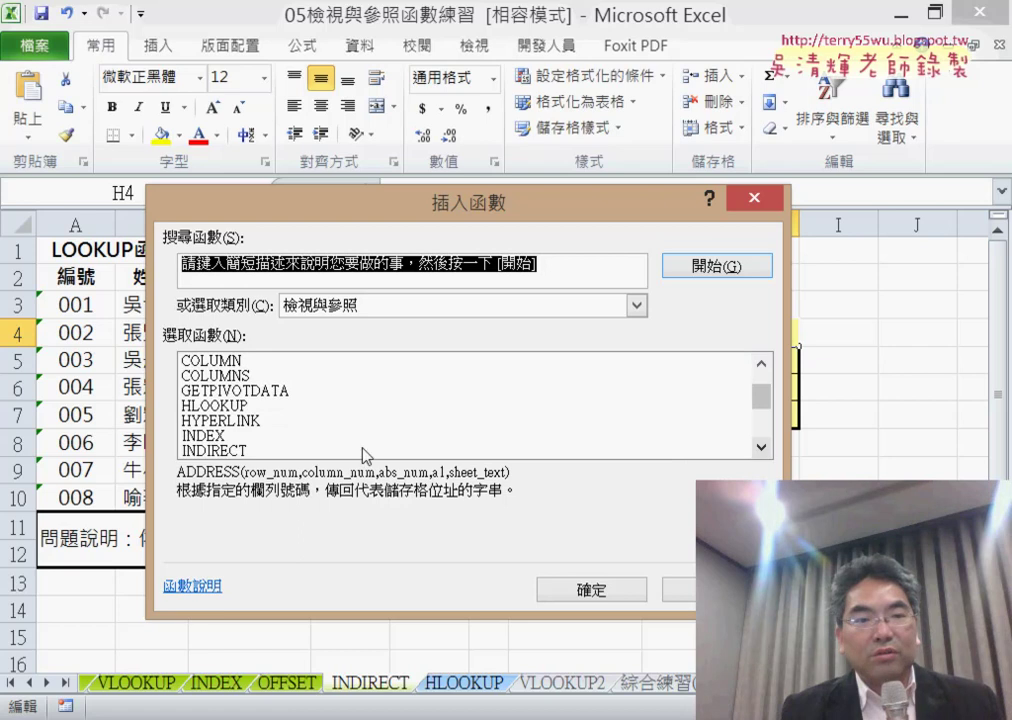
pyautogui.click(236, 451)
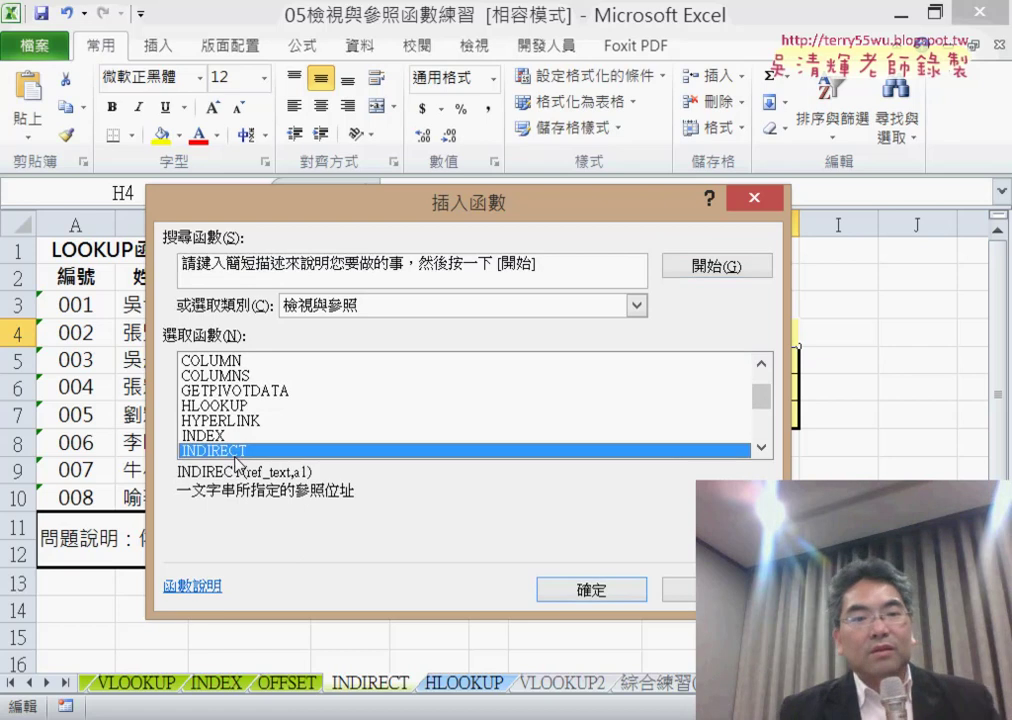
pyautogui.click(591, 590)
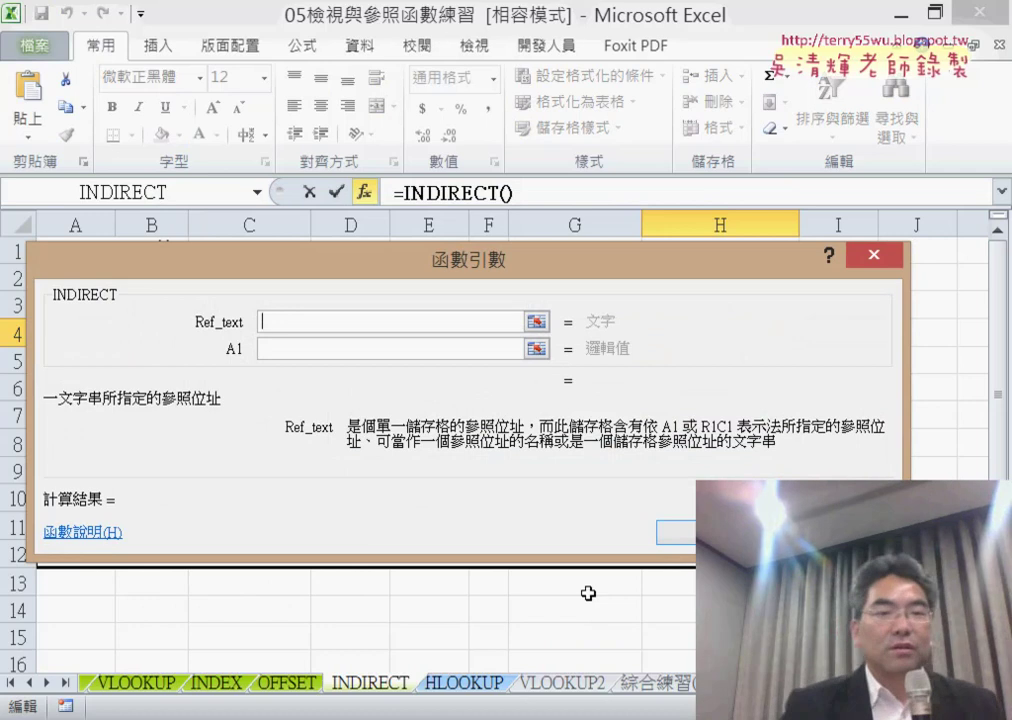
pyautogui.moveTo(505, 270)
pyautogui.mouseDown()
pyautogui.moveTo(603, 477)
pyautogui.moveTo(685, 471)
pyautogui.mouseUp()
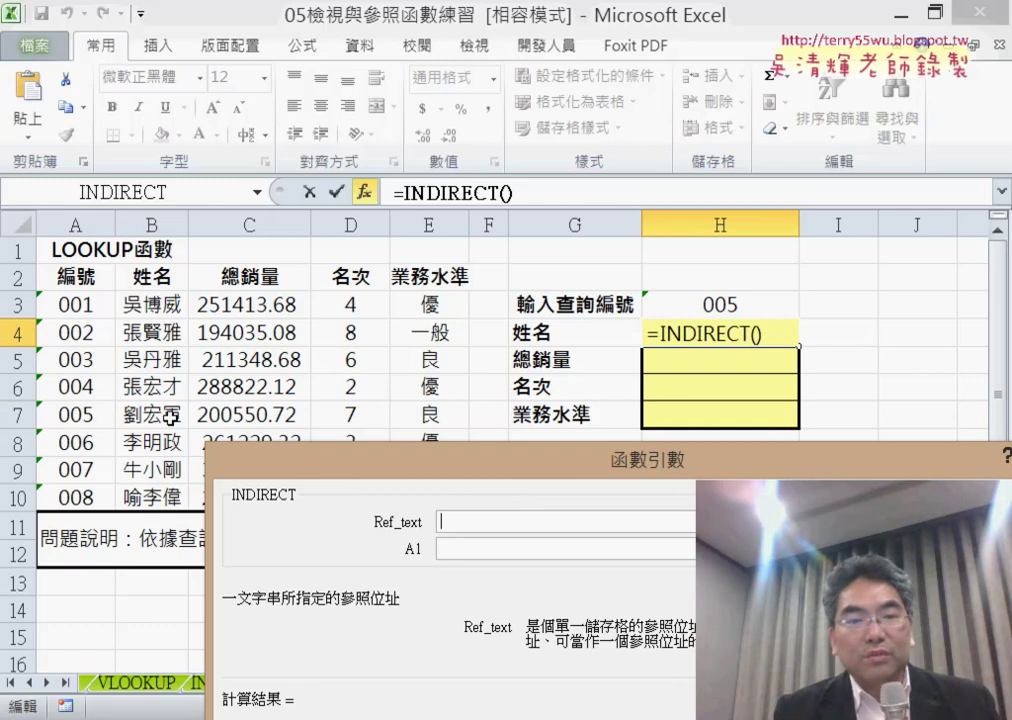
# Enter =INDIRECT(B7) in H4, which gives #REF!, and return to editing it
pyautogui.click(170, 416)
pyautogui.moveTo(472, 403); pyautogui.dragTo(451, 436)
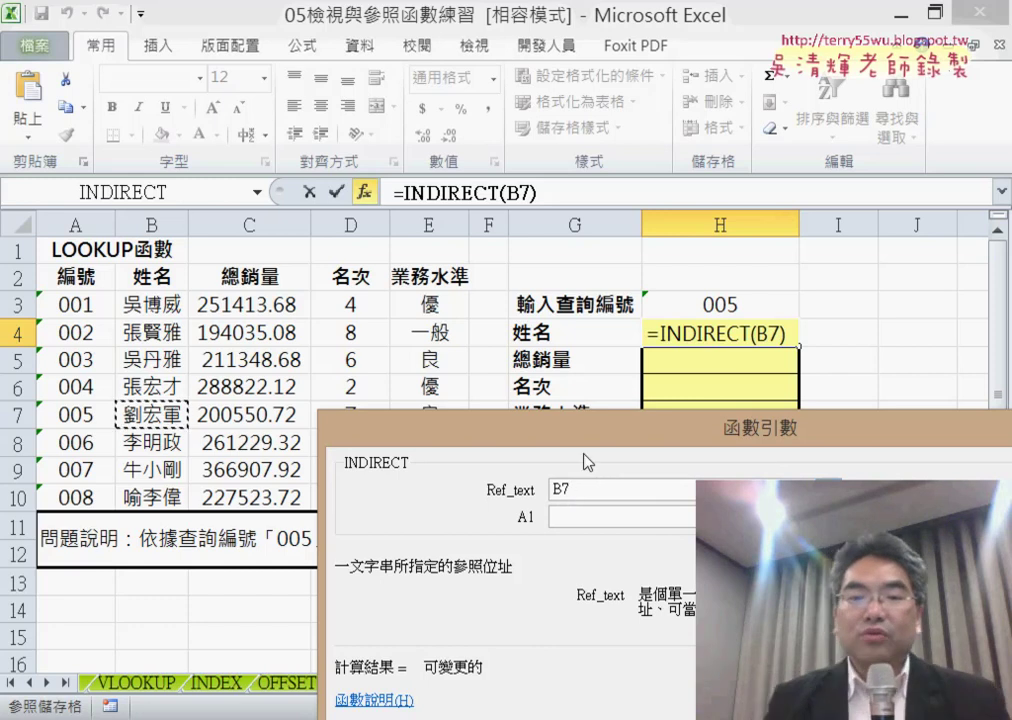
pyautogui.moveTo(590, 440)
pyautogui.mouseDown()
pyautogui.moveTo(550, 395)
pyautogui.moveTo(325, 395)
pyautogui.mouseUp()
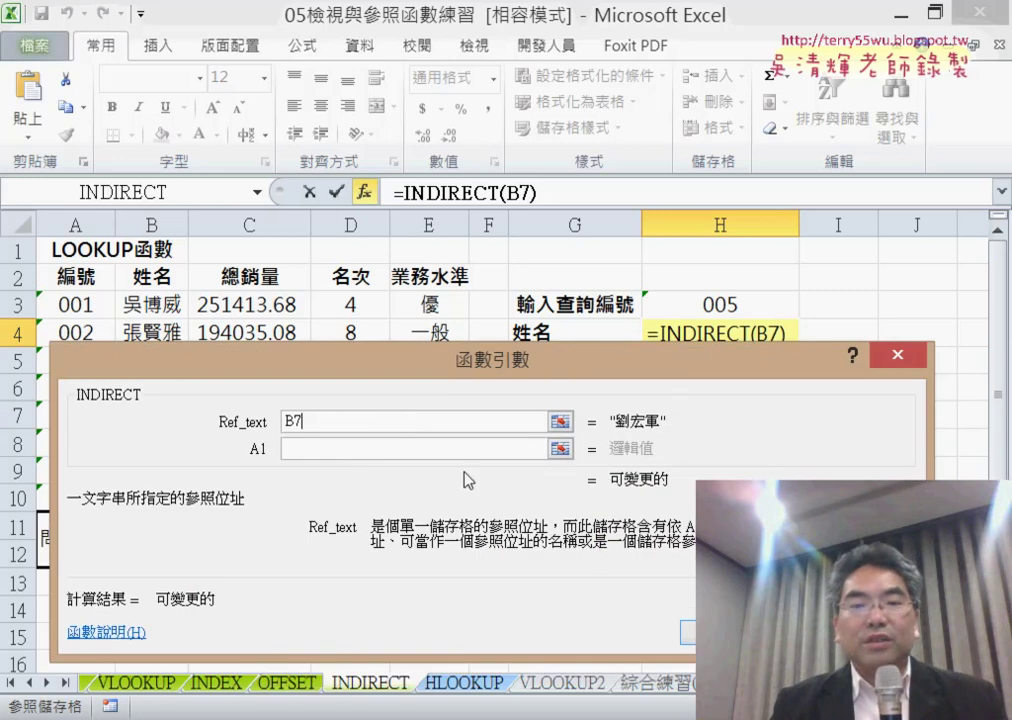
pyautogui.press('Return')
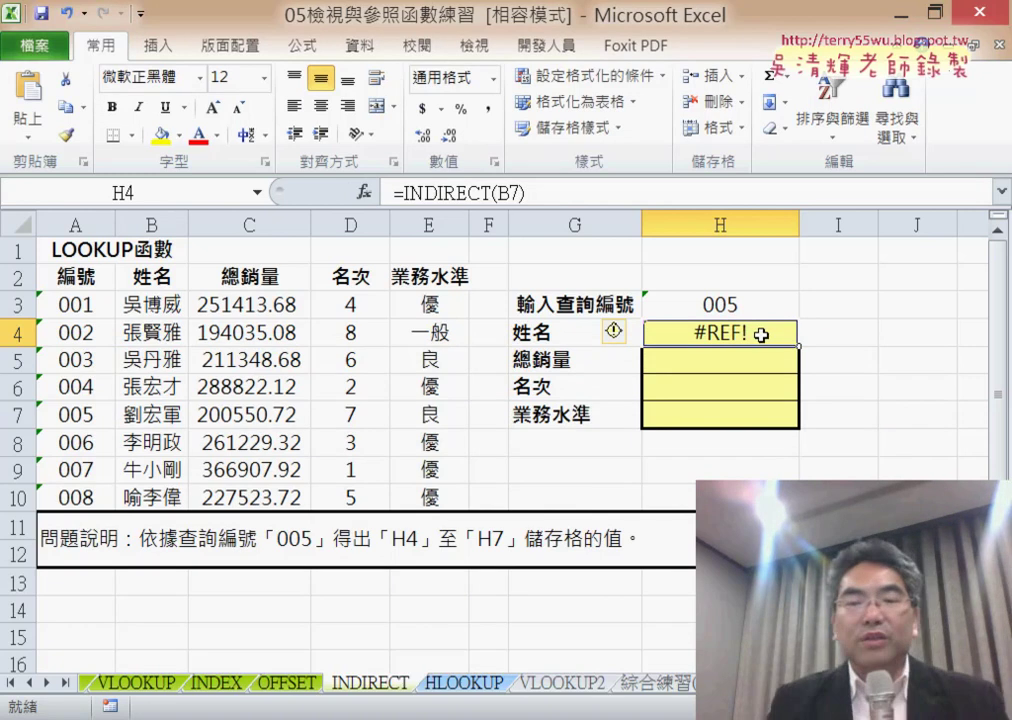
pyautogui.click(460, 192)
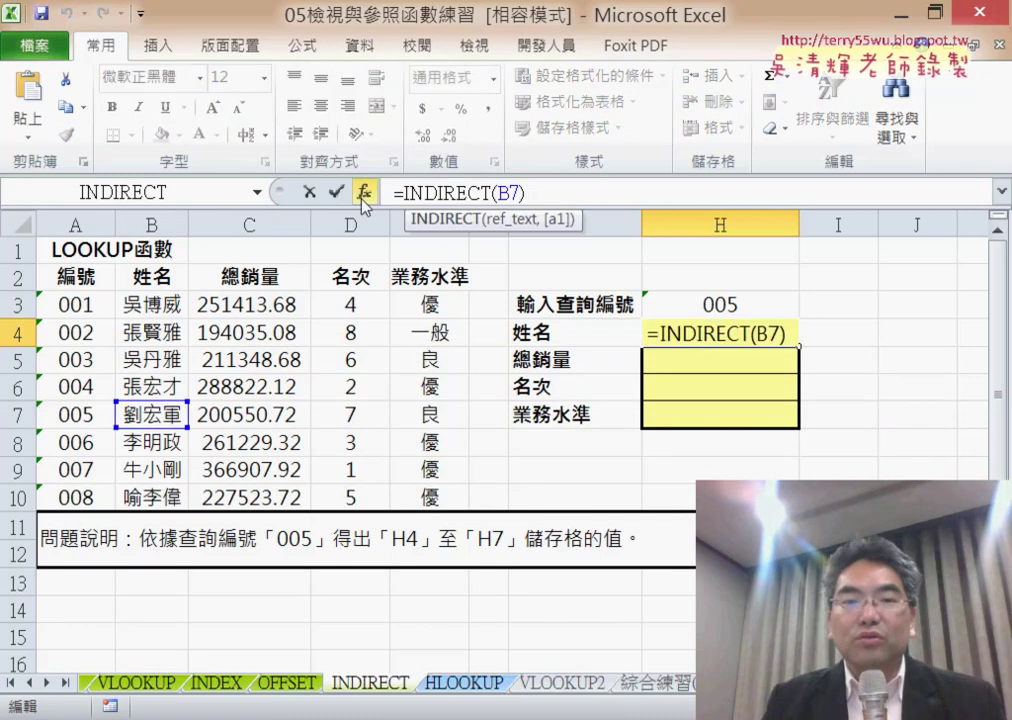
# Quote the reference so H4 reads =INDIRECT("B7") and shows the name from B7
pyautogui.click(365, 192)
pyautogui.moveTo(385, 367); pyautogui.dragTo(533, 295)
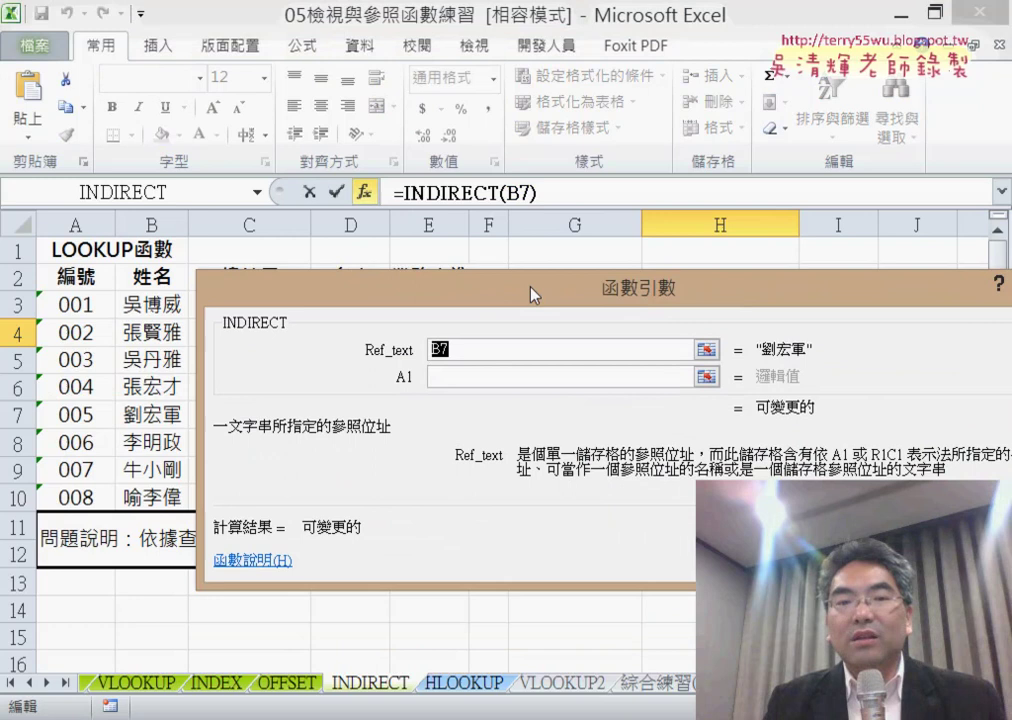
pyautogui.click(457, 384)
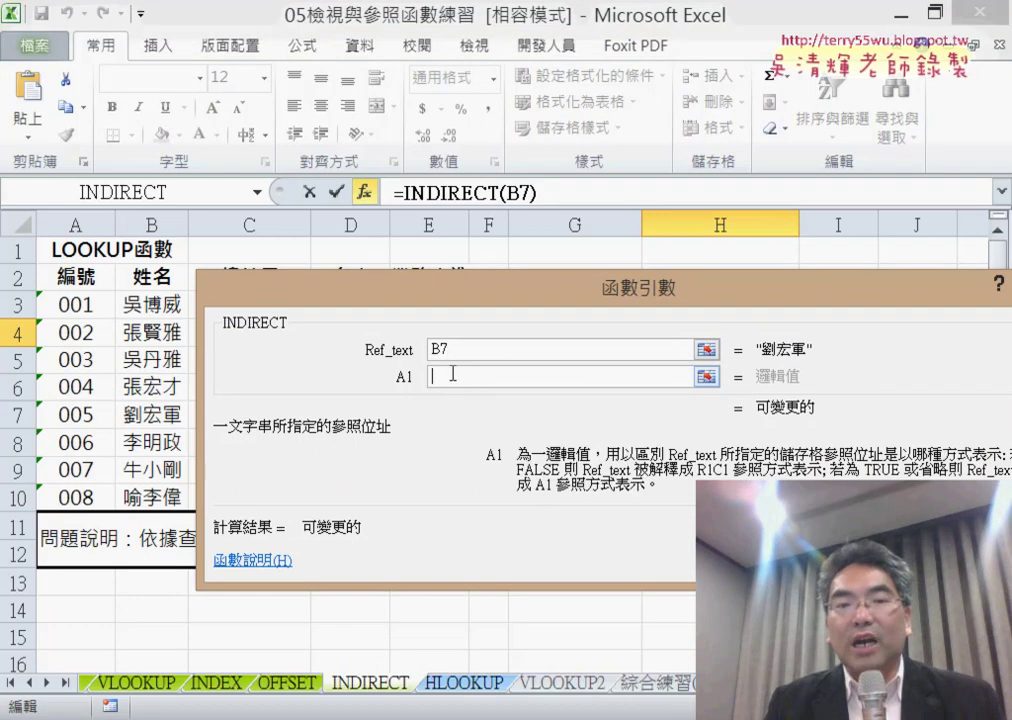
pyautogui.click(432, 349)
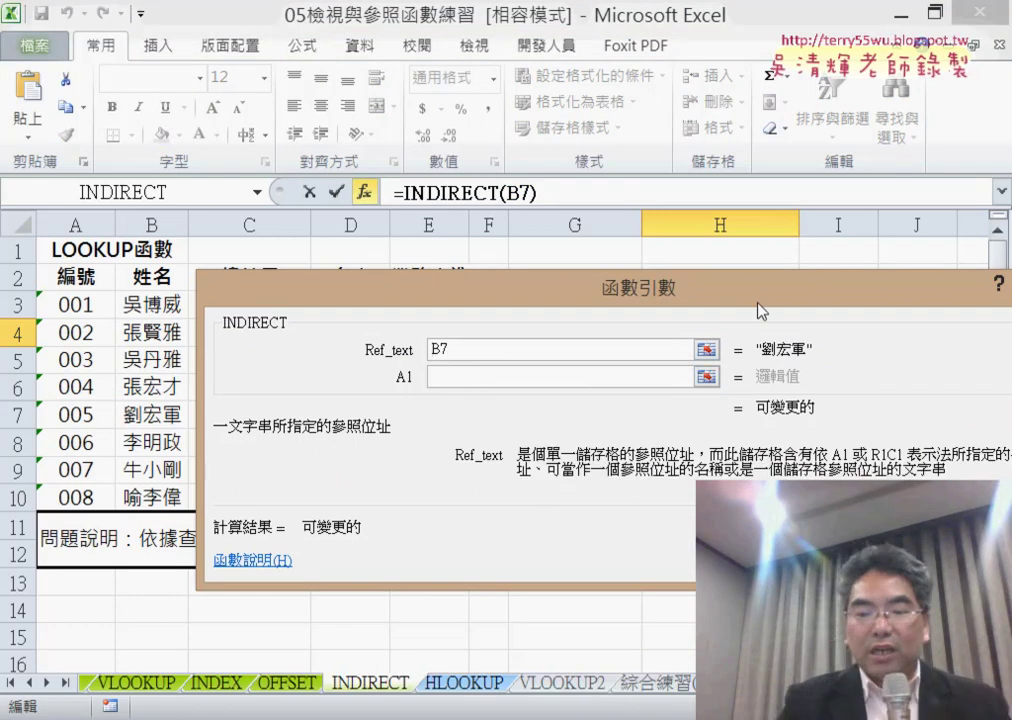
pyautogui.write('"')
pyautogui.press('Right')
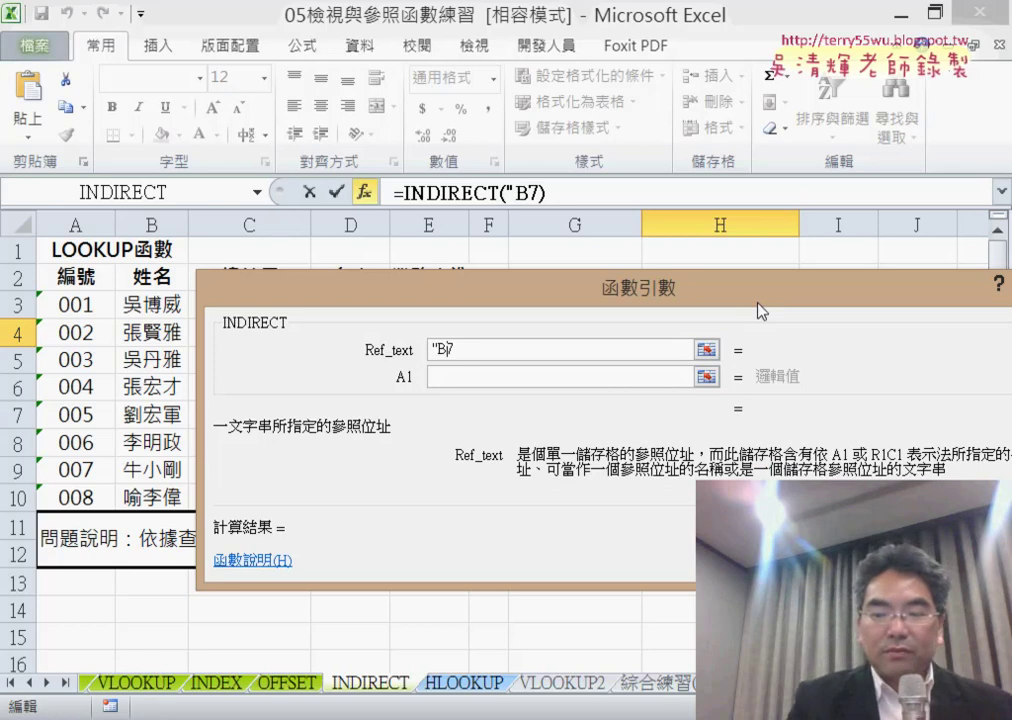
pyautogui.write('"')
pyautogui.press('BackSpace')
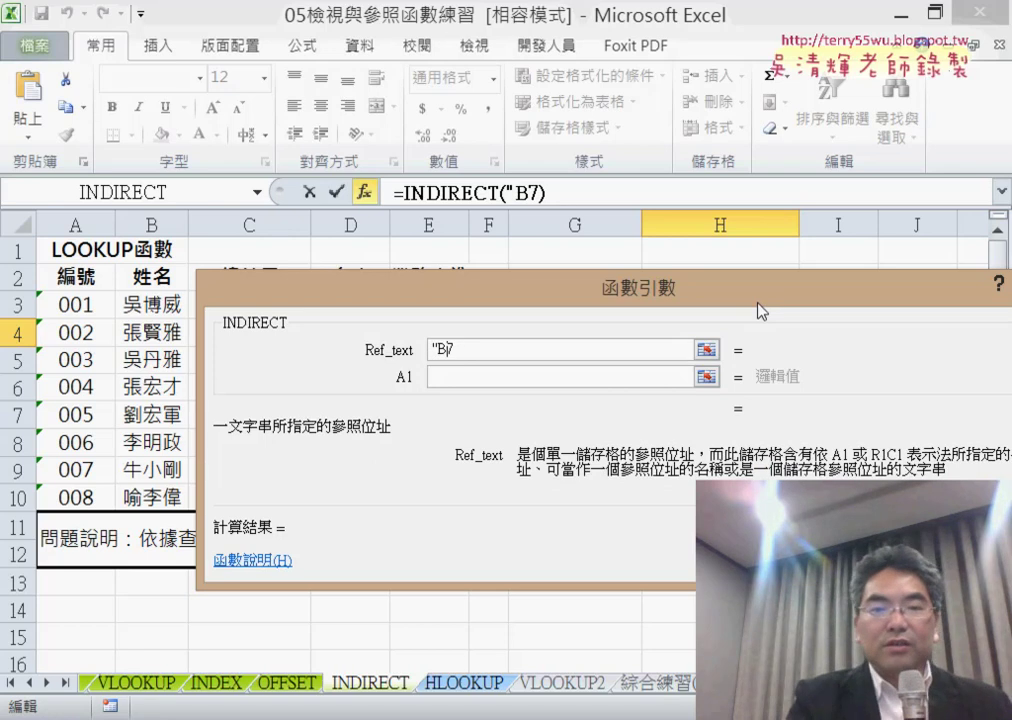
pyautogui.write('"')
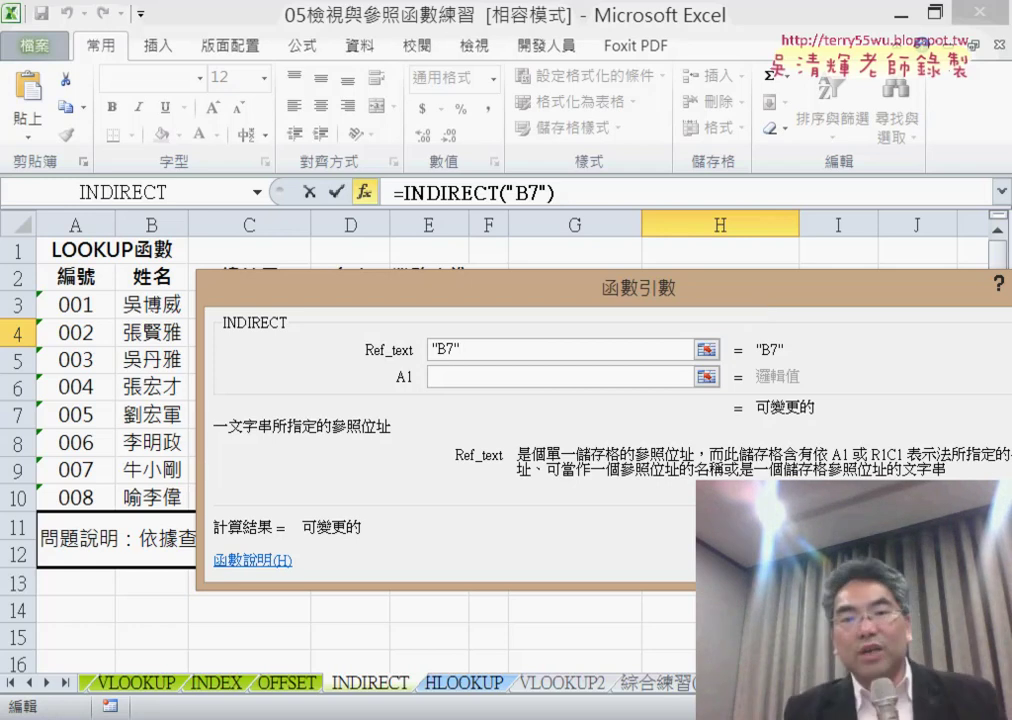
pyautogui.press('Return')
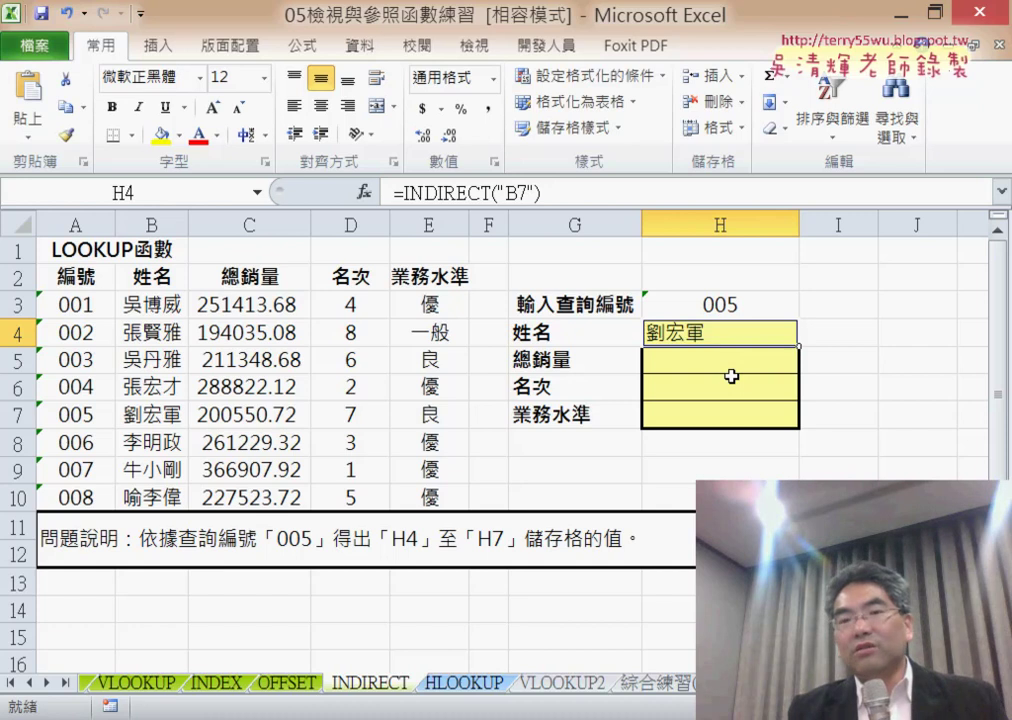
# Leave H4's =INDIRECT("B7") formula unchanged and select J4 for a new formula
pyautogui.moveTo(511, 194); pyautogui.dragTo(518, 193)
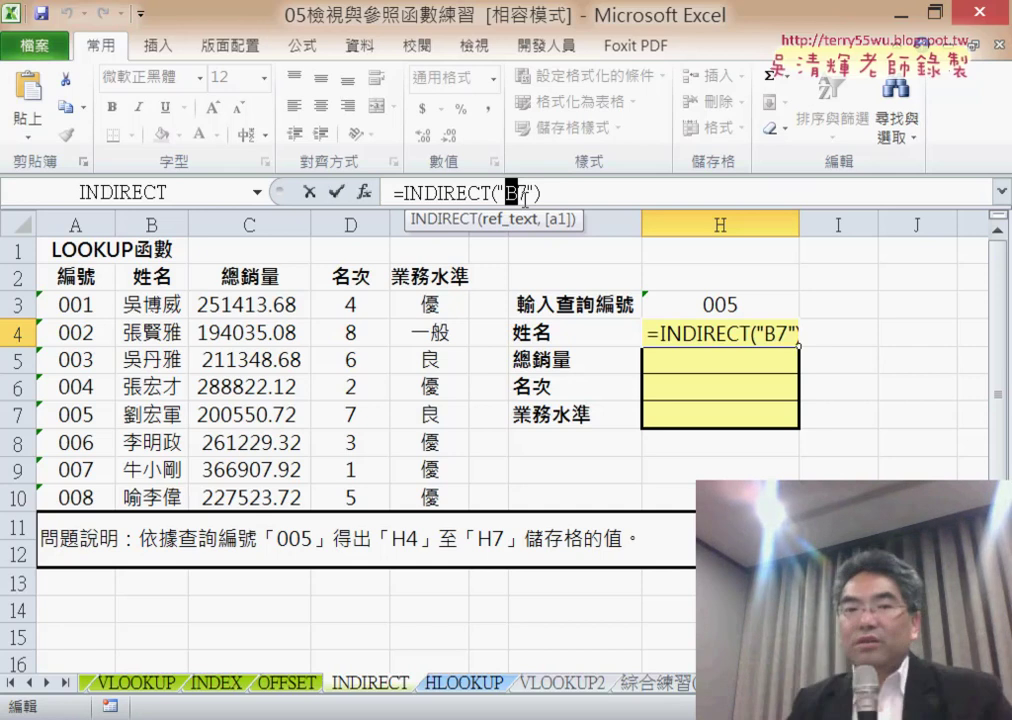
pyautogui.hotkey('ctrl', 'Return')
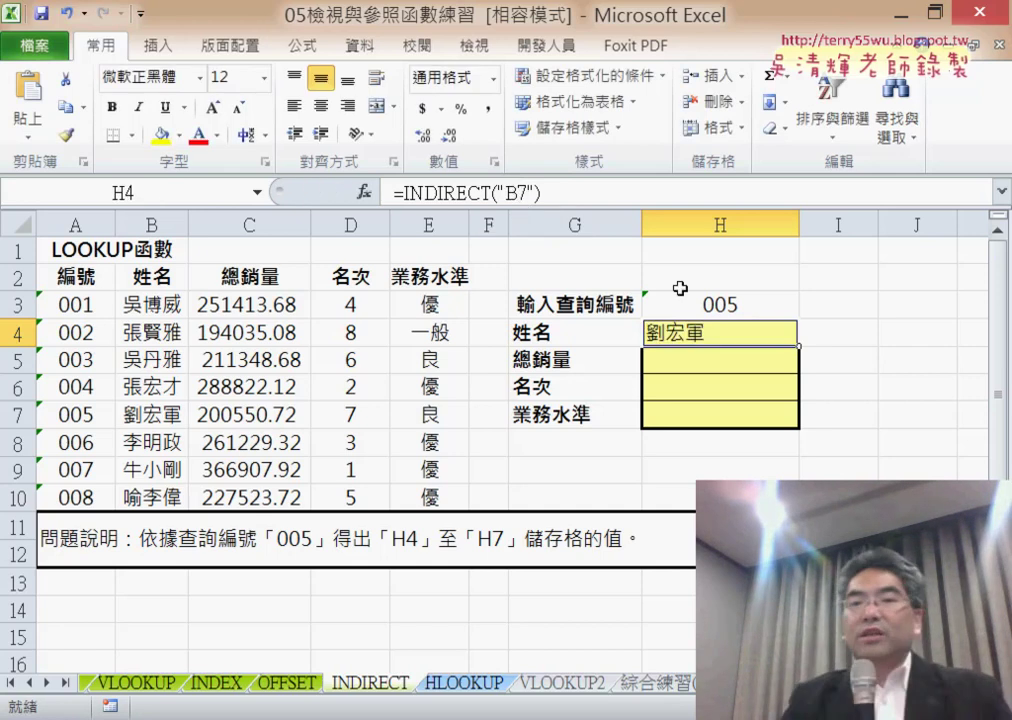
pyautogui.click(891, 338)
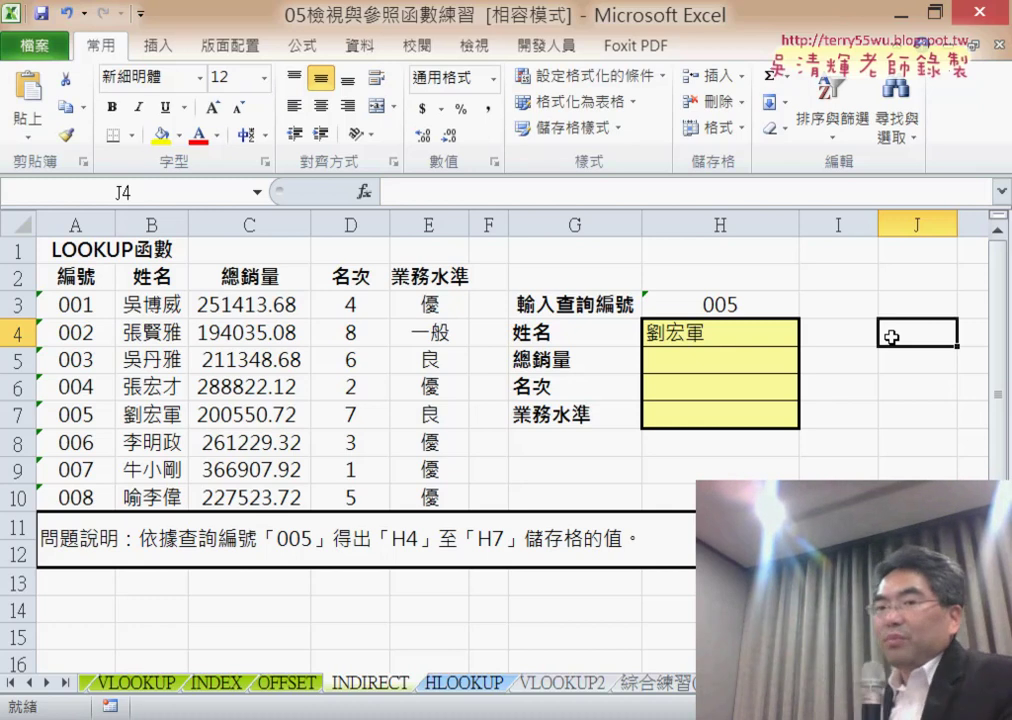
# Enter =CHAR(66) in J4 from the Text functions so it displays B
pyautogui.click(366, 193)
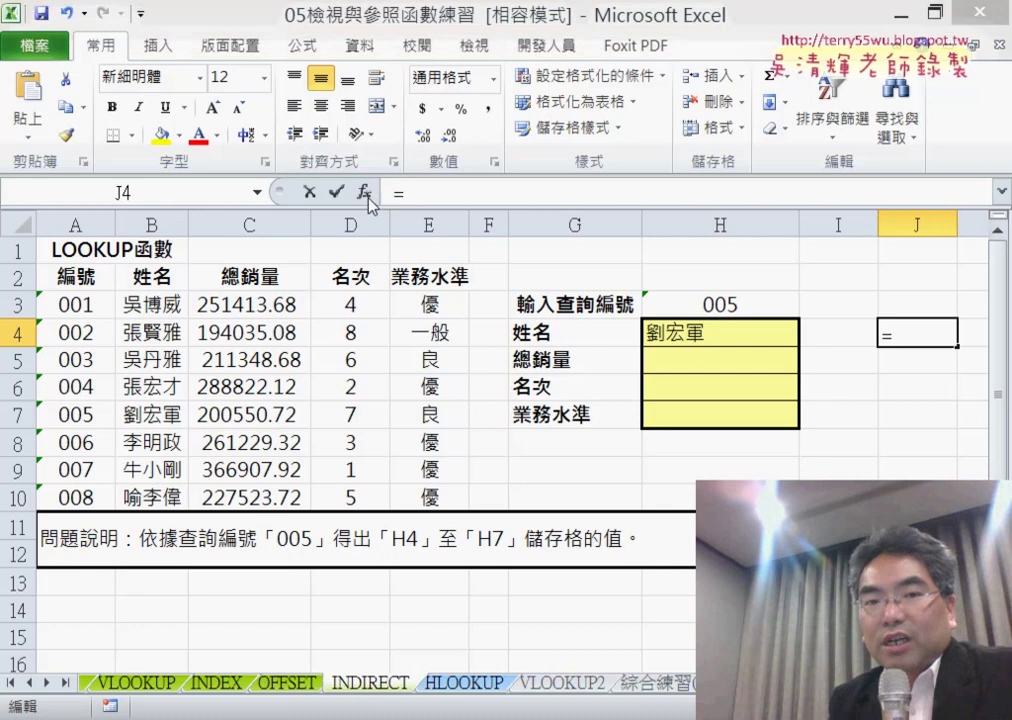
pyautogui.click(531, 335)
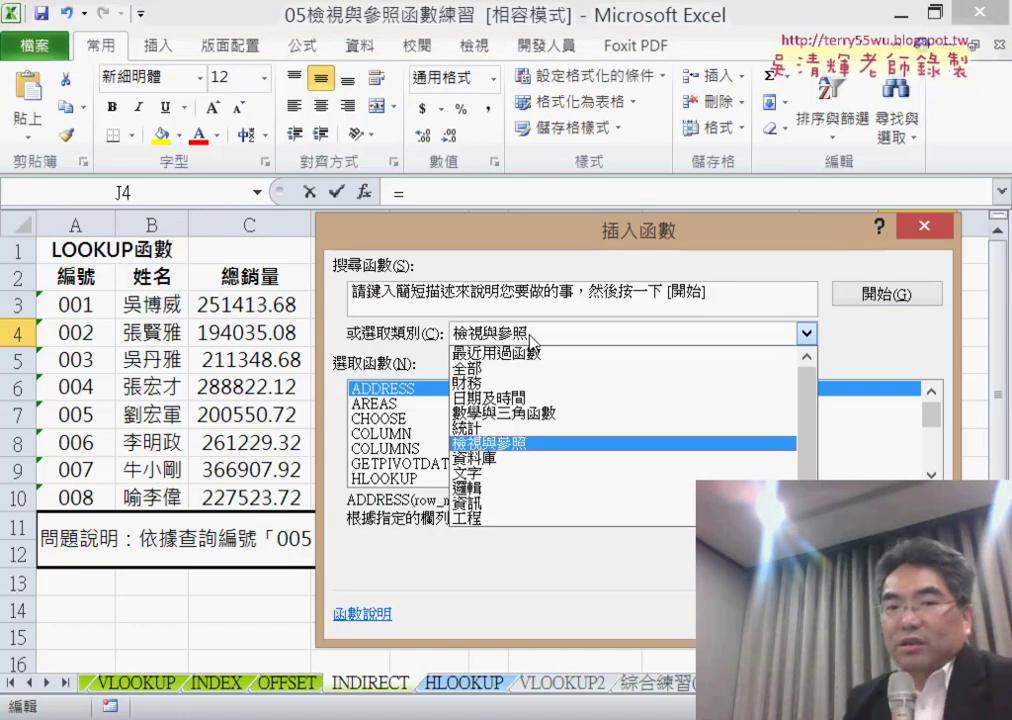
pyautogui.click(530, 472)
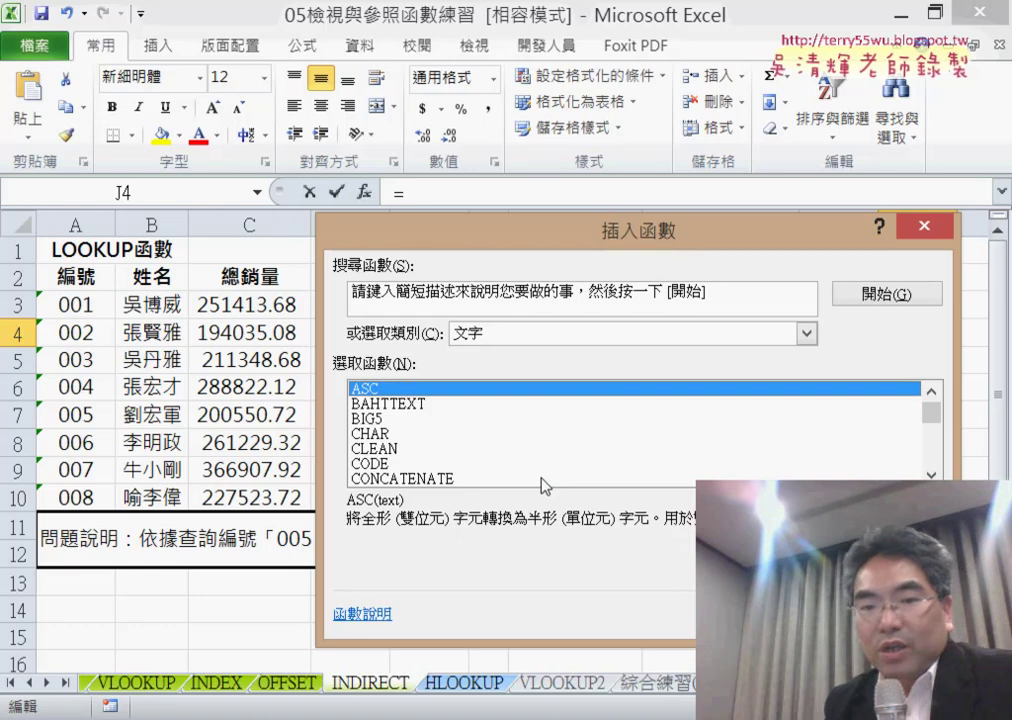
pyautogui.click(455, 434)
pyautogui.press('Return')
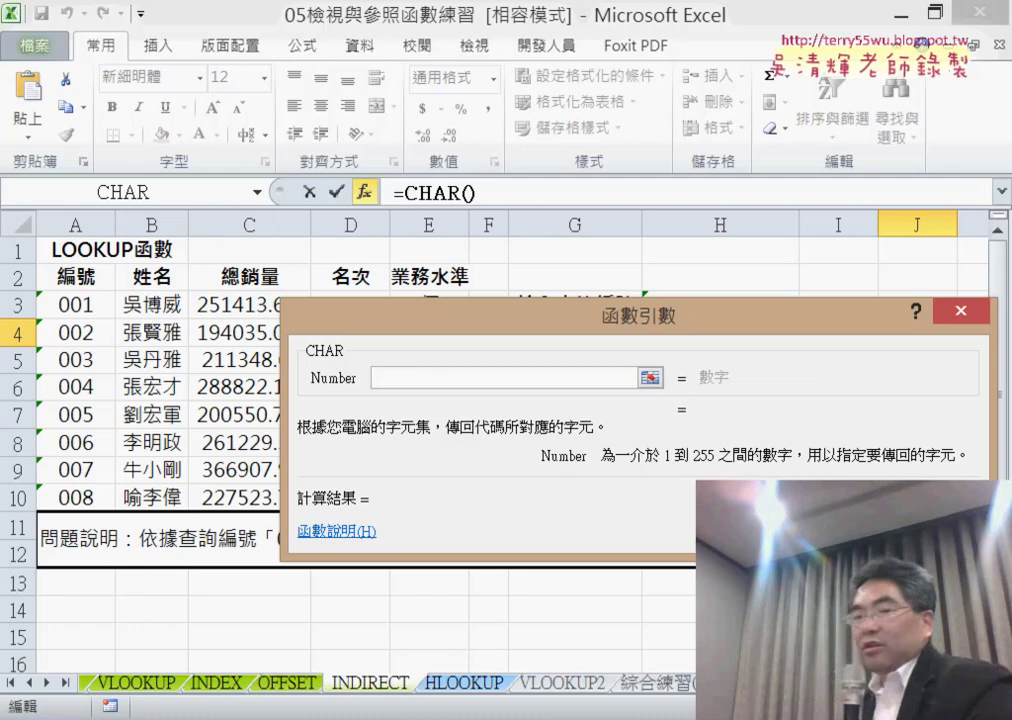
pyautogui.write('66')
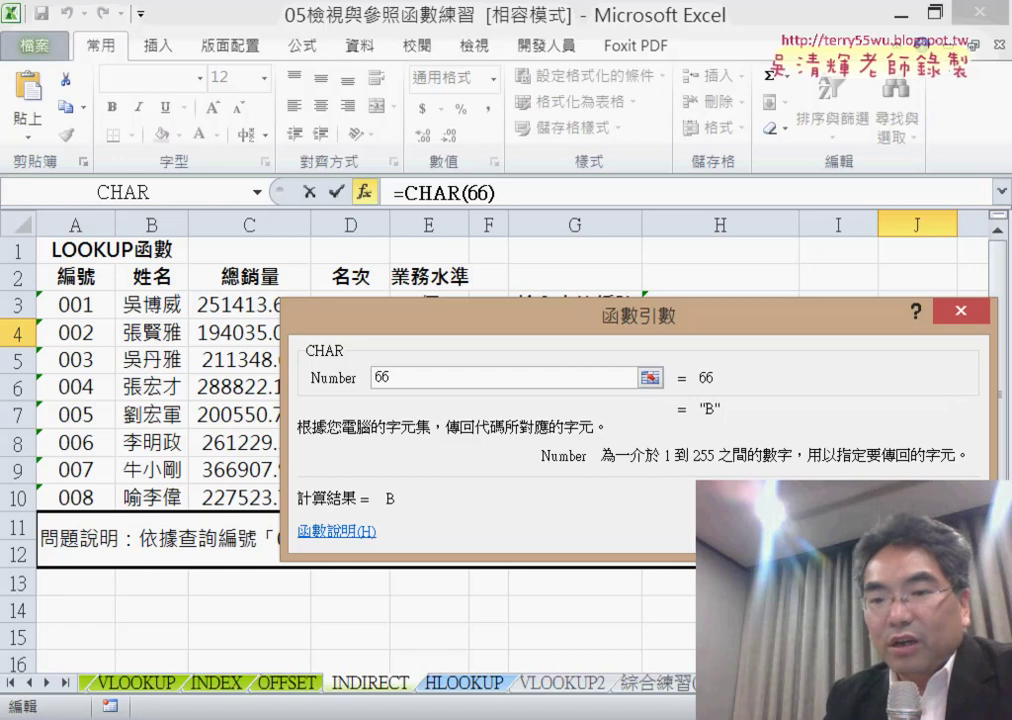
pyautogui.press('Return')
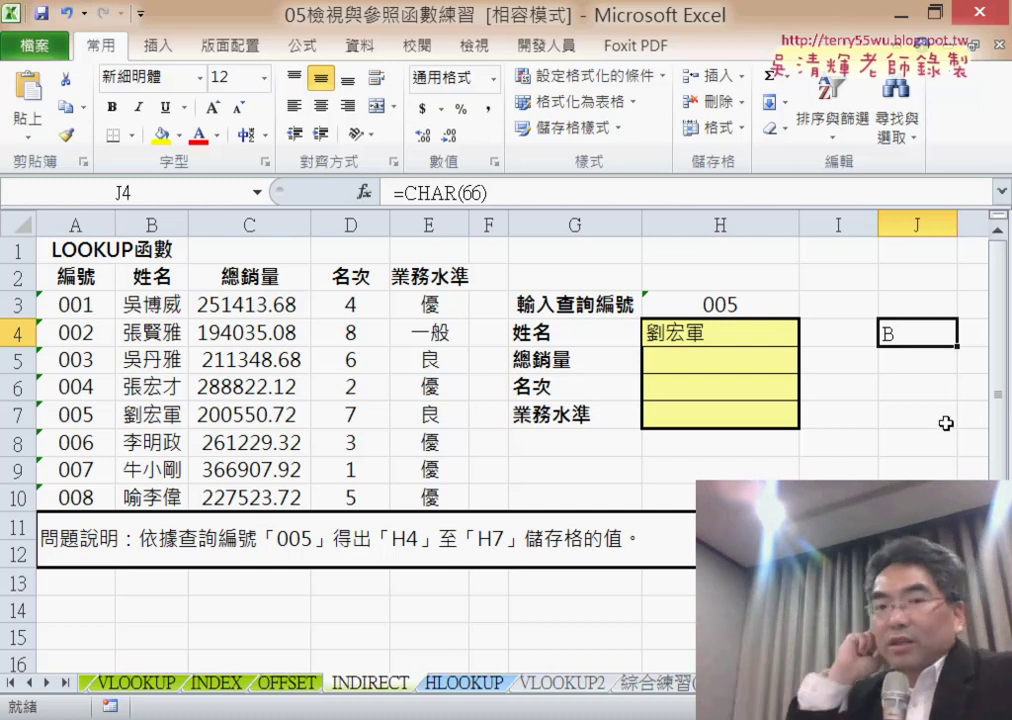
# Change J4 to =CHAR(66+ROW()), then begin replacing the base code 66 with 62
pyautogui.click(479, 190)
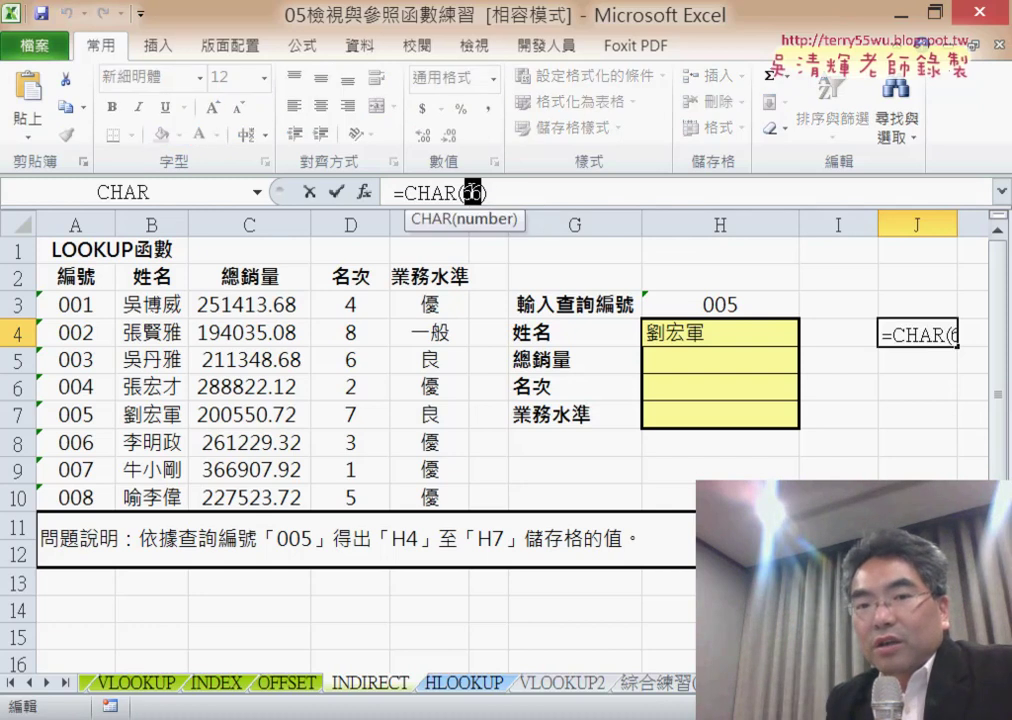
pyautogui.click(484, 190)
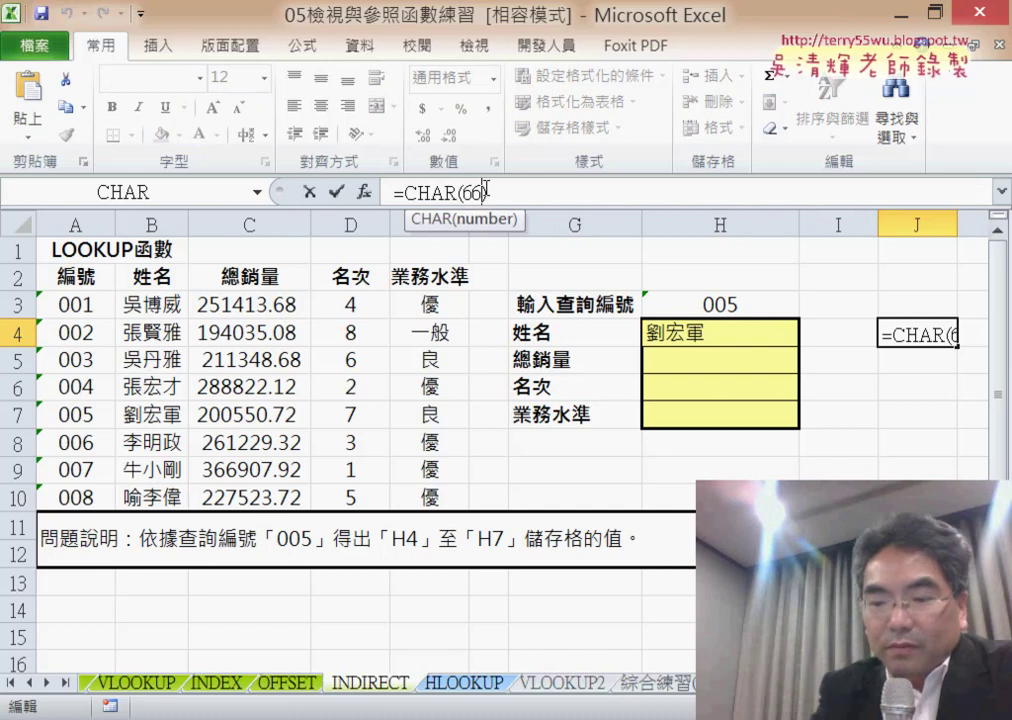
pyautogui.write('+')
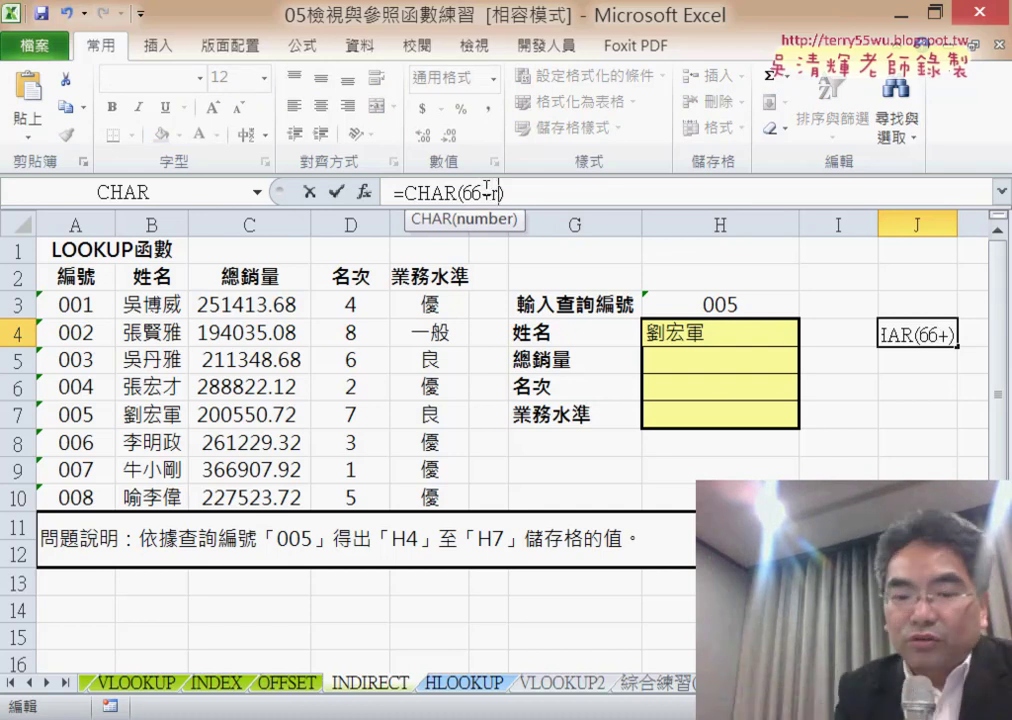
pyautogui.write('row')
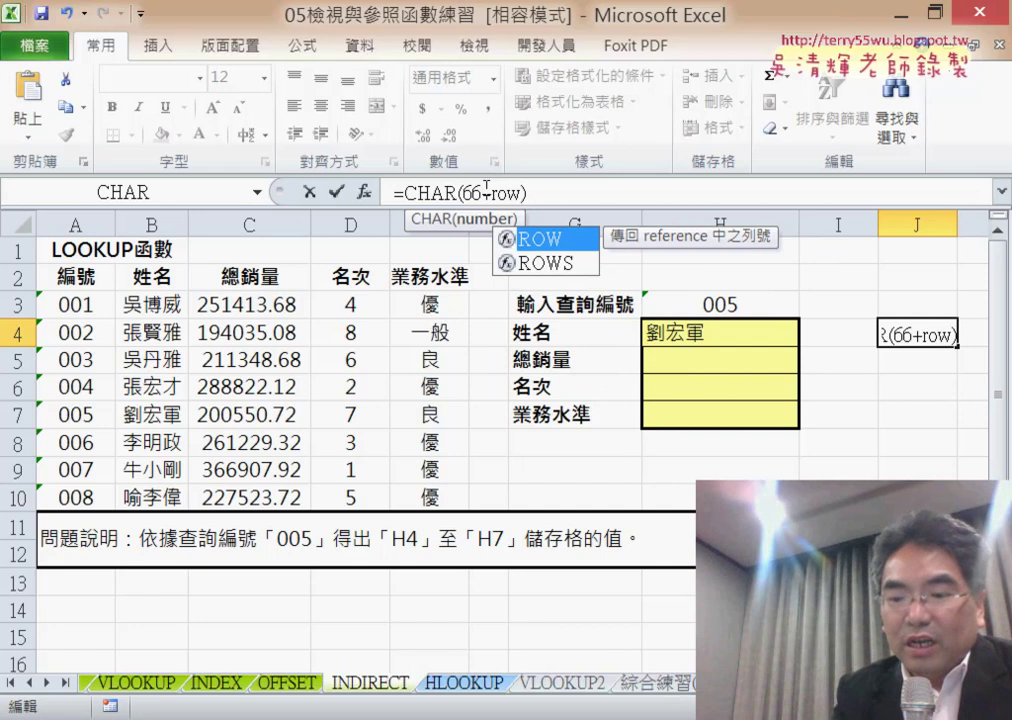
pyautogui.write('()')
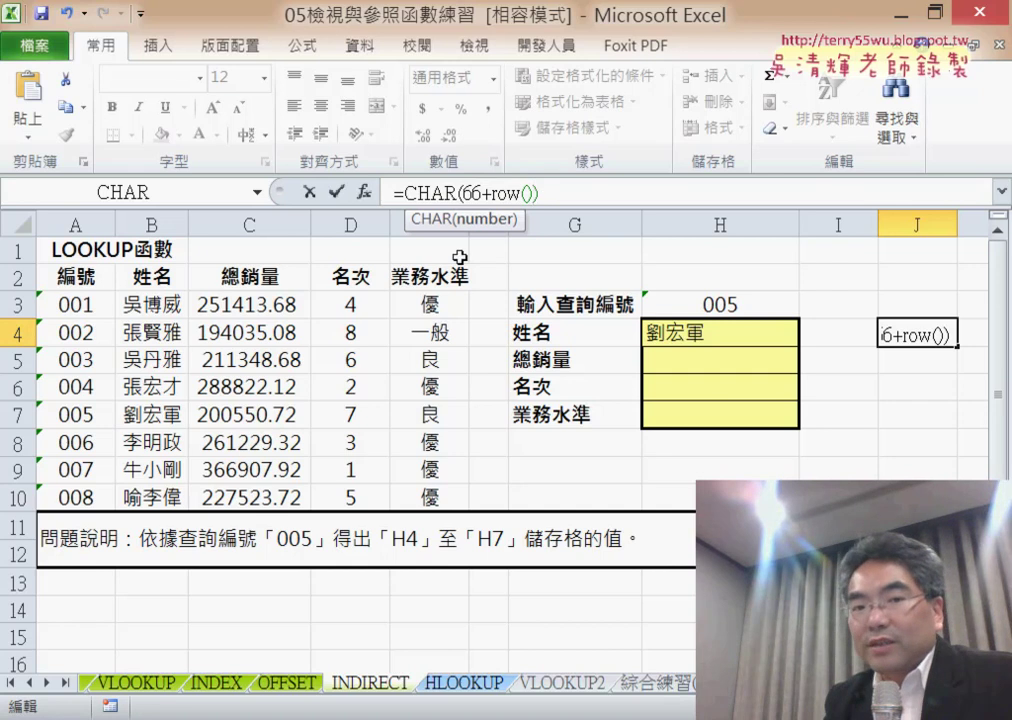
pyautogui.click(548, 193)
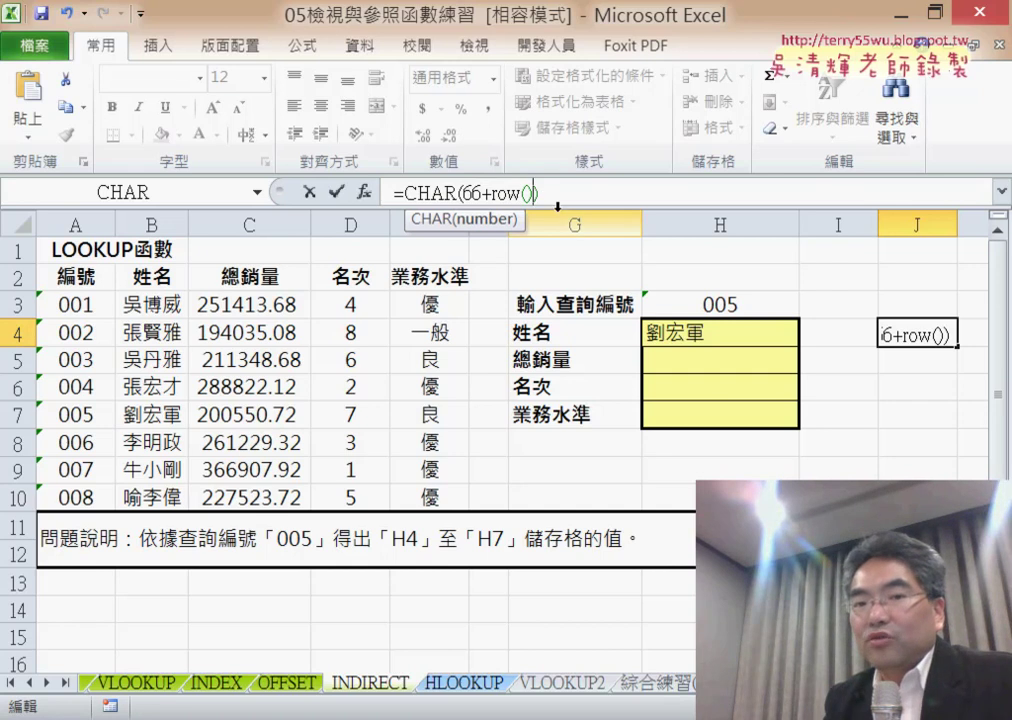
pyautogui.click(336, 192)
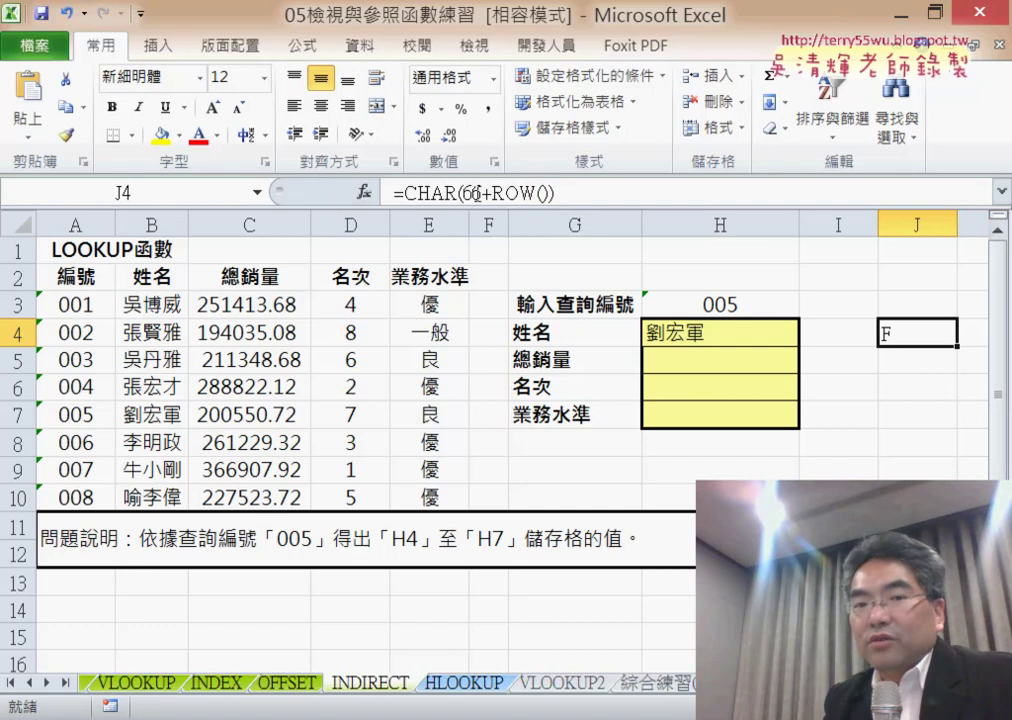
pyautogui.click(477, 193)
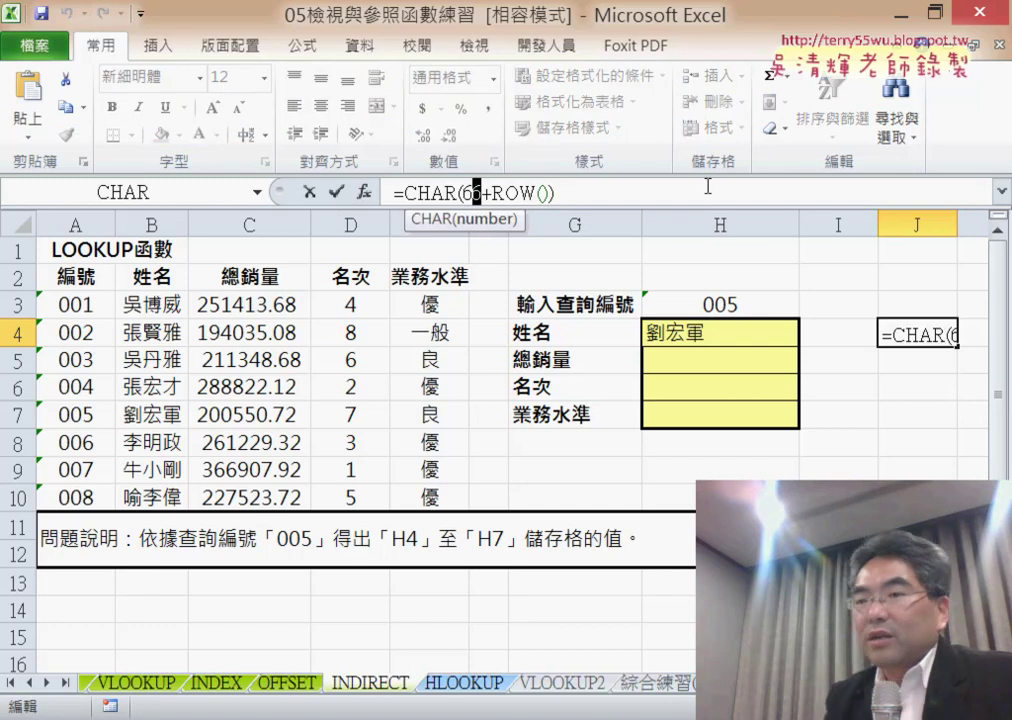
pyautogui.write('2')
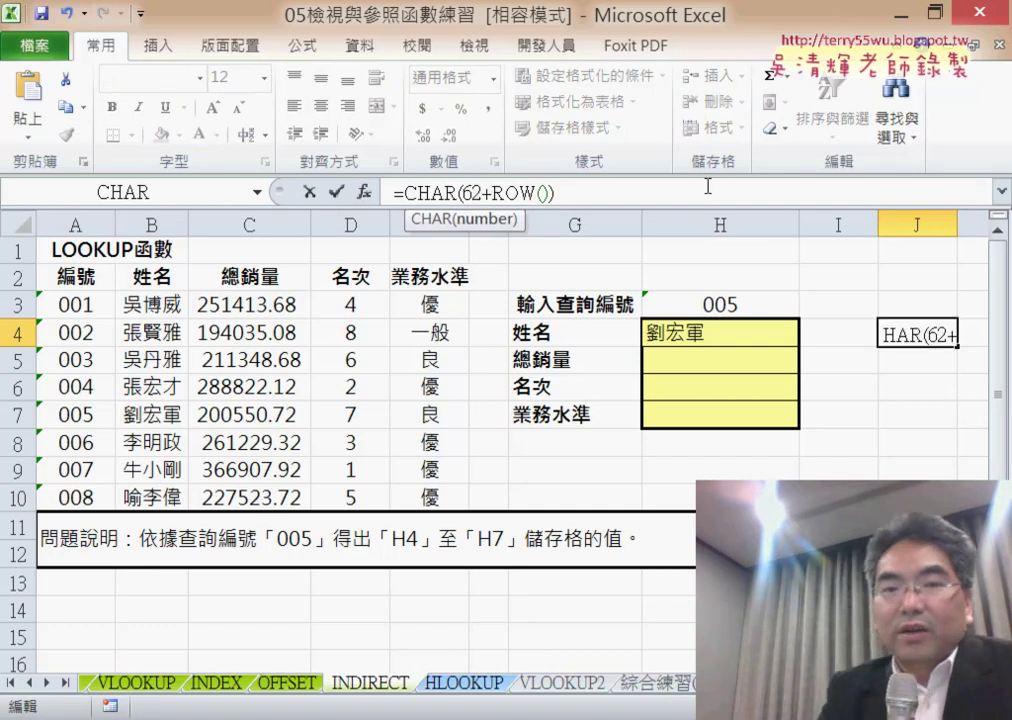
# Commit =CHAR(62+ROW()) in J4 and fill it down to J7, showing B, C, D, E
pyautogui.click(338, 192)
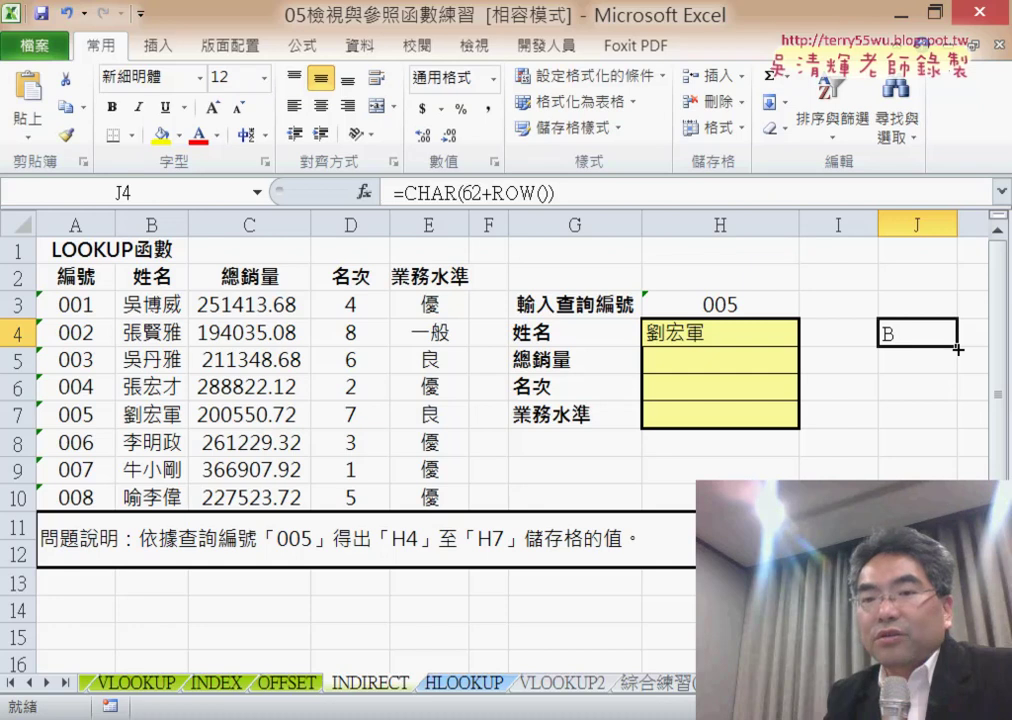
pyautogui.moveTo(958, 349); pyautogui.dragTo(949, 419)
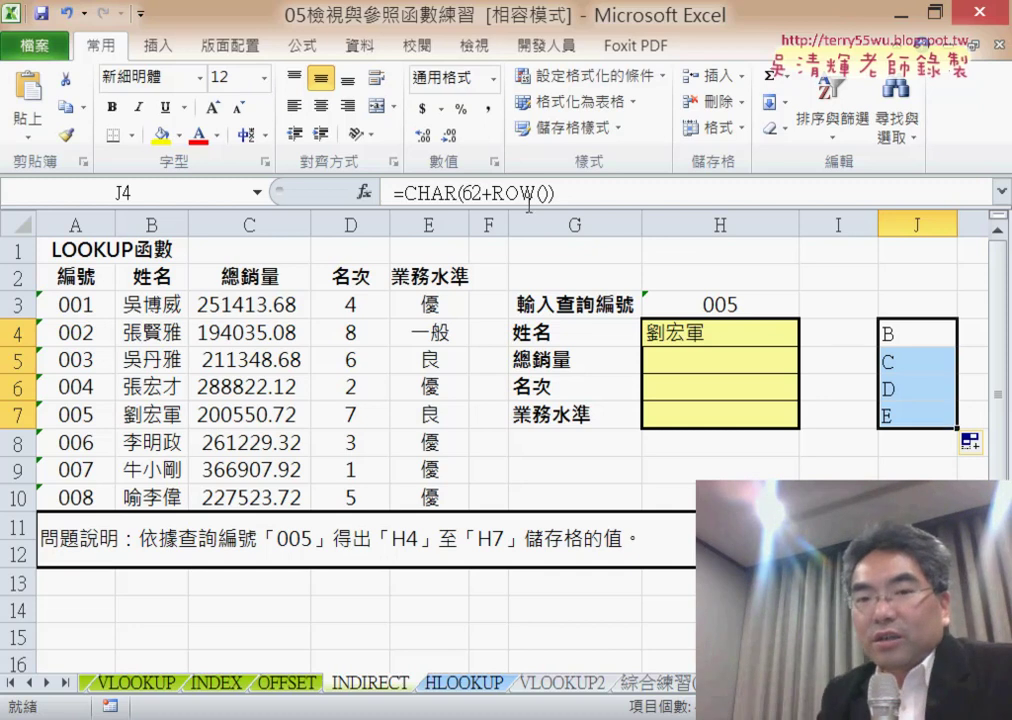
pyautogui.hscroll(2, 500, 400)
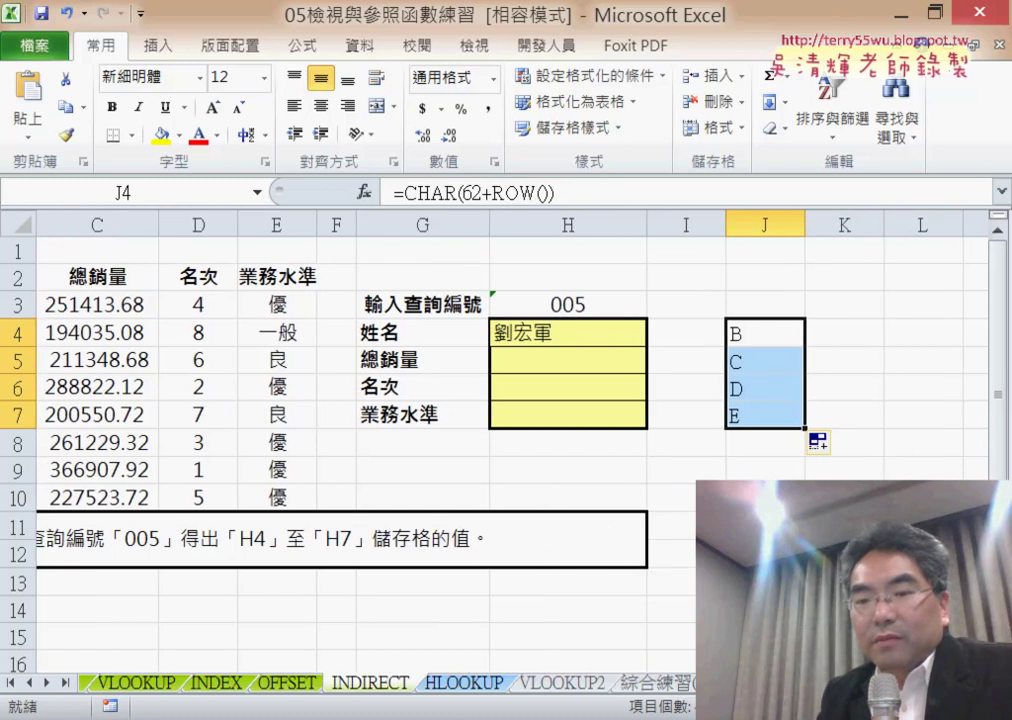
pyautogui.click(845, 333)
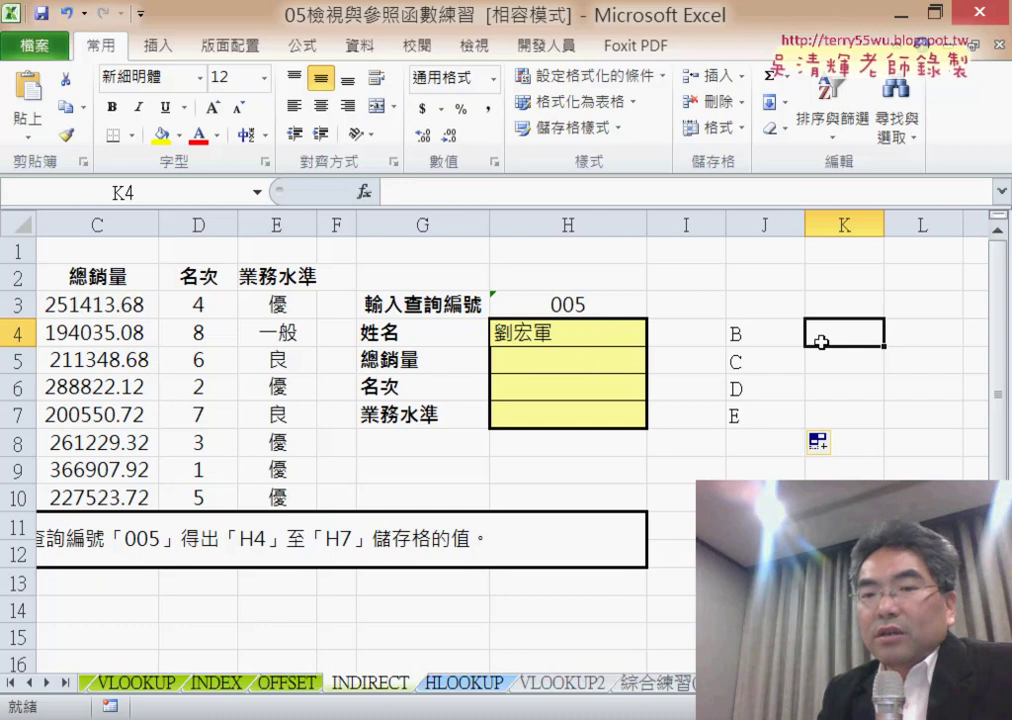
# Check the lookup ID 005 in H3 against employee ID 005 in A7
pyautogui.click(593, 306)
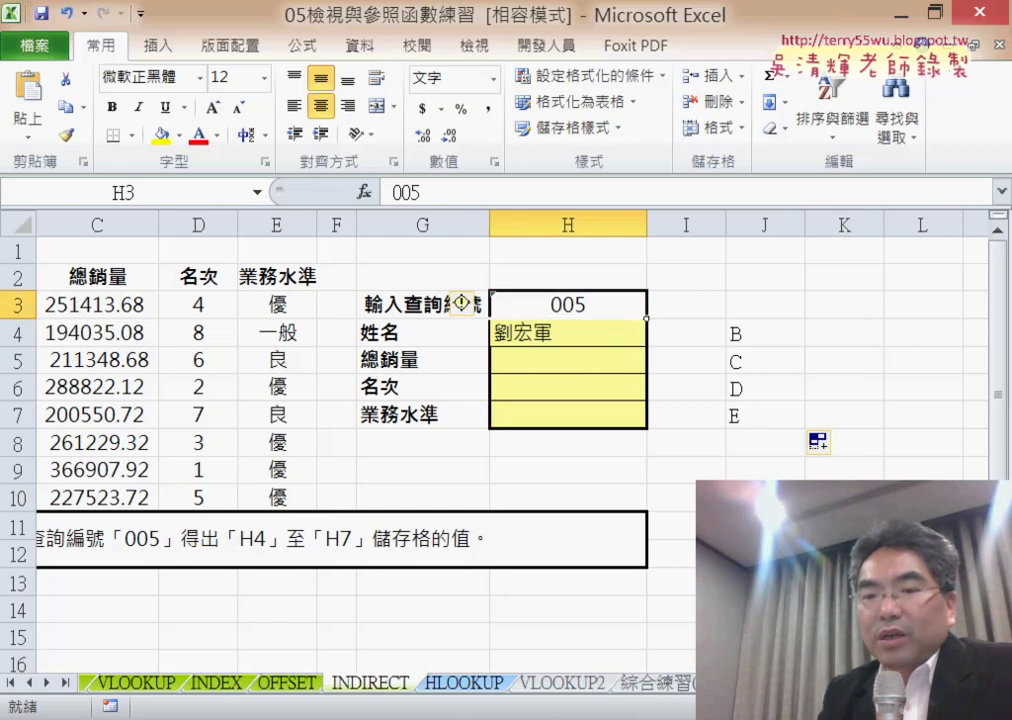
pyautogui.hscroll(-2, 500, 400)
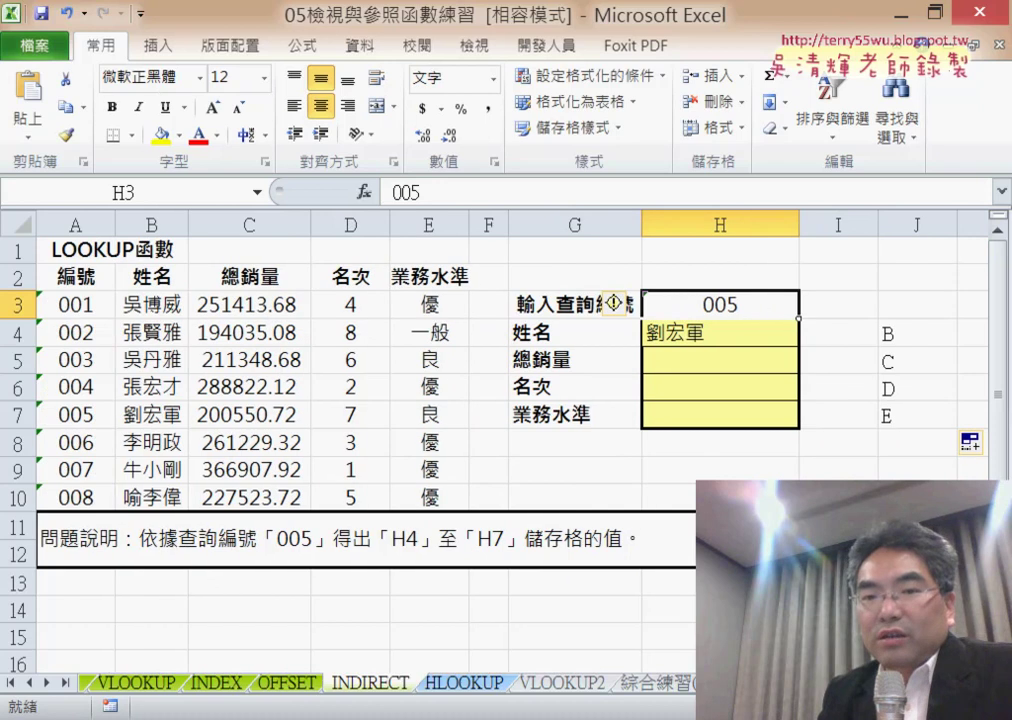
pyautogui.click(81, 414)
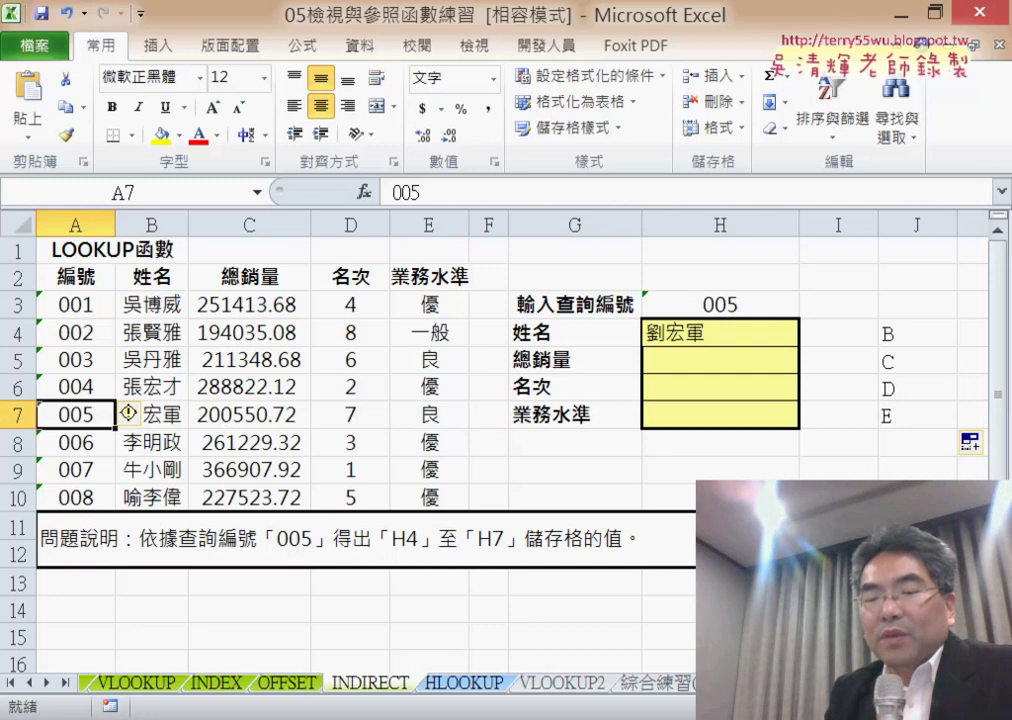
# Copy the formula text =CHAR(62+ROW()) from J4 and select H4
pyautogui.click(900, 331)
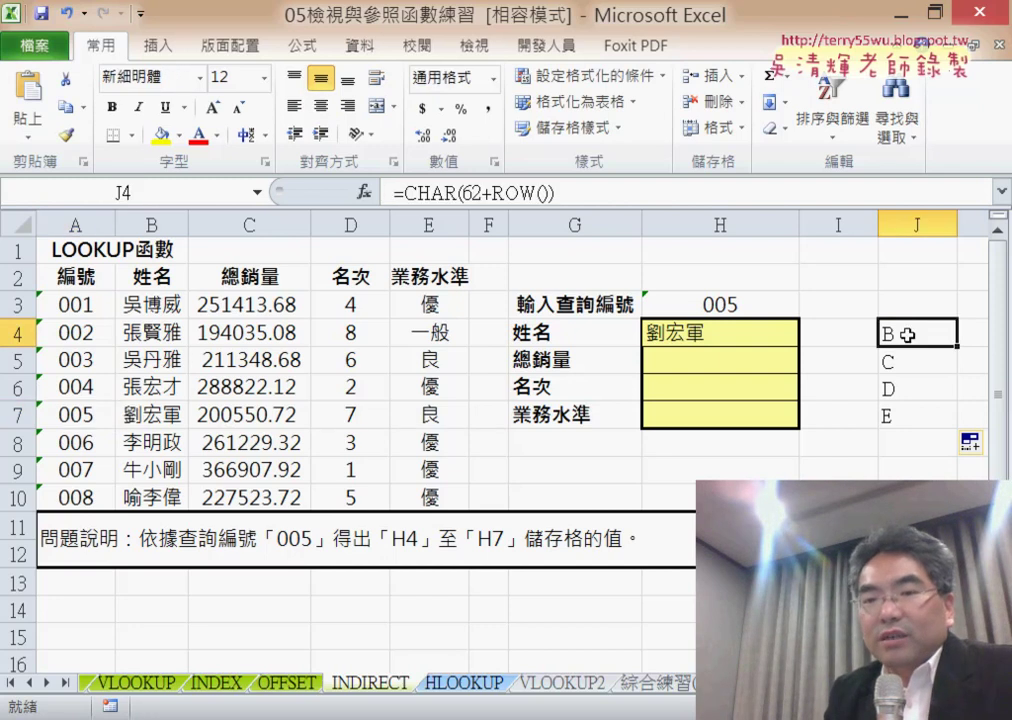
pyautogui.moveTo(555, 192); pyautogui.dragTo(395, 192)
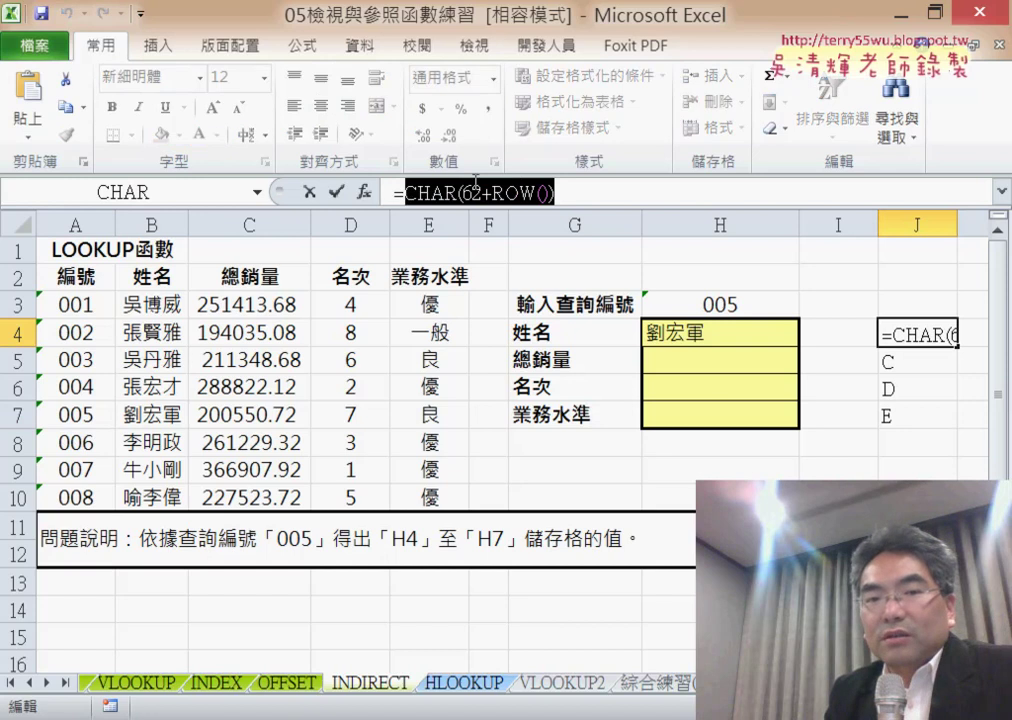
pyautogui.rightClick(476, 184)
pyautogui.click(533, 235)
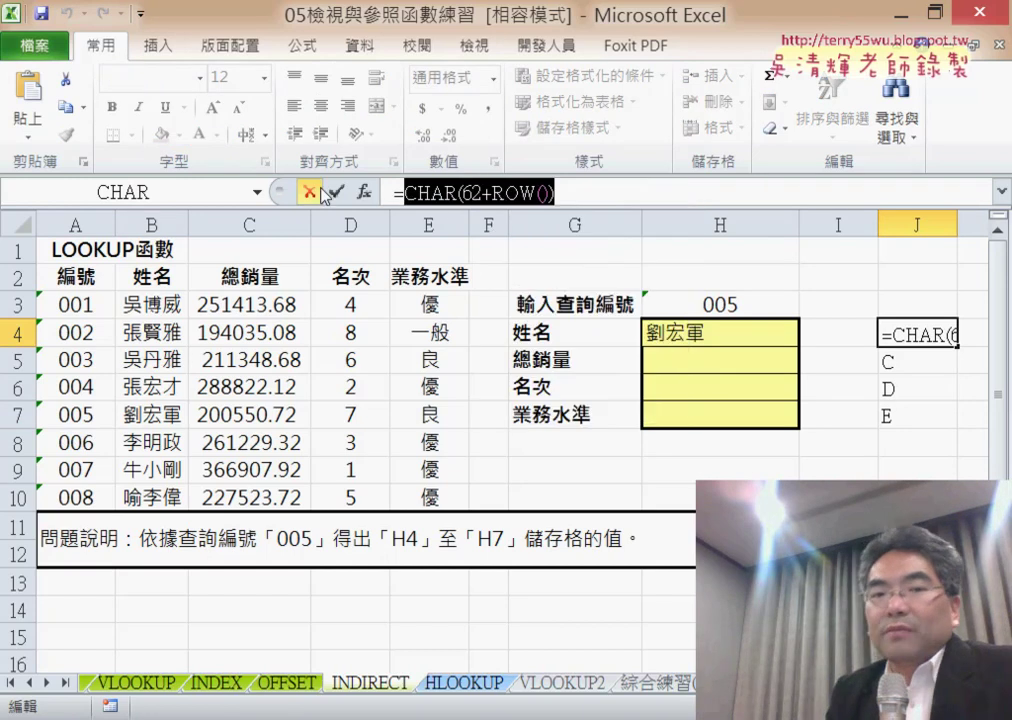
pyautogui.press('Escape')
pyautogui.click(686, 337)
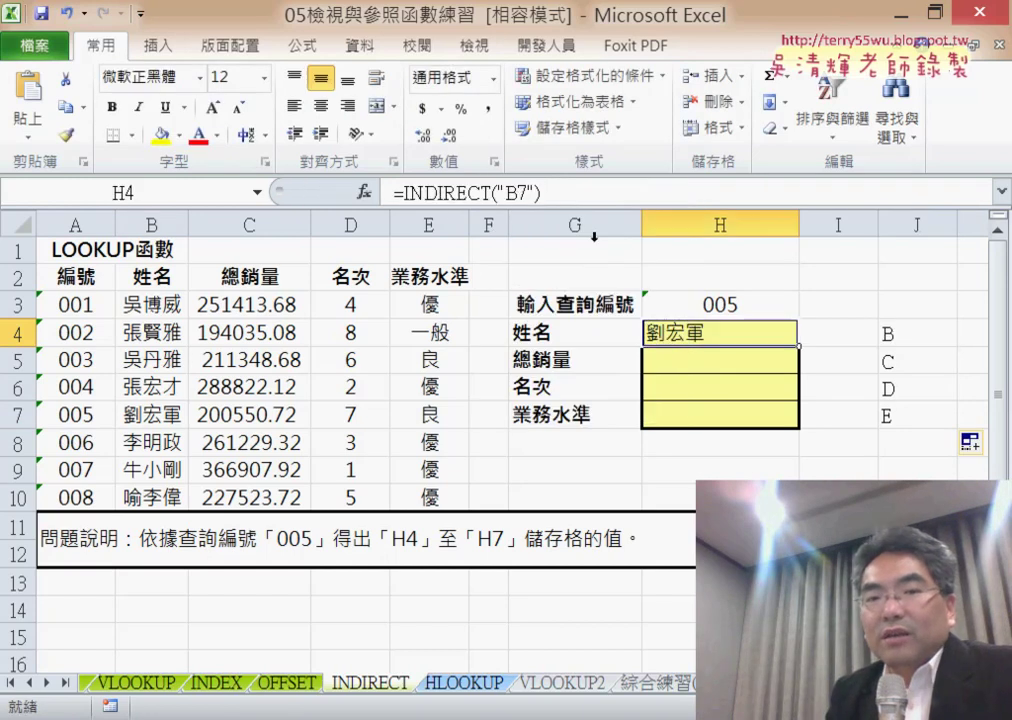
# Replace "B7" in H4 with CHAR(62+ROW())&H3+2, still returning ID 005's name
pyautogui.click(499, 192)
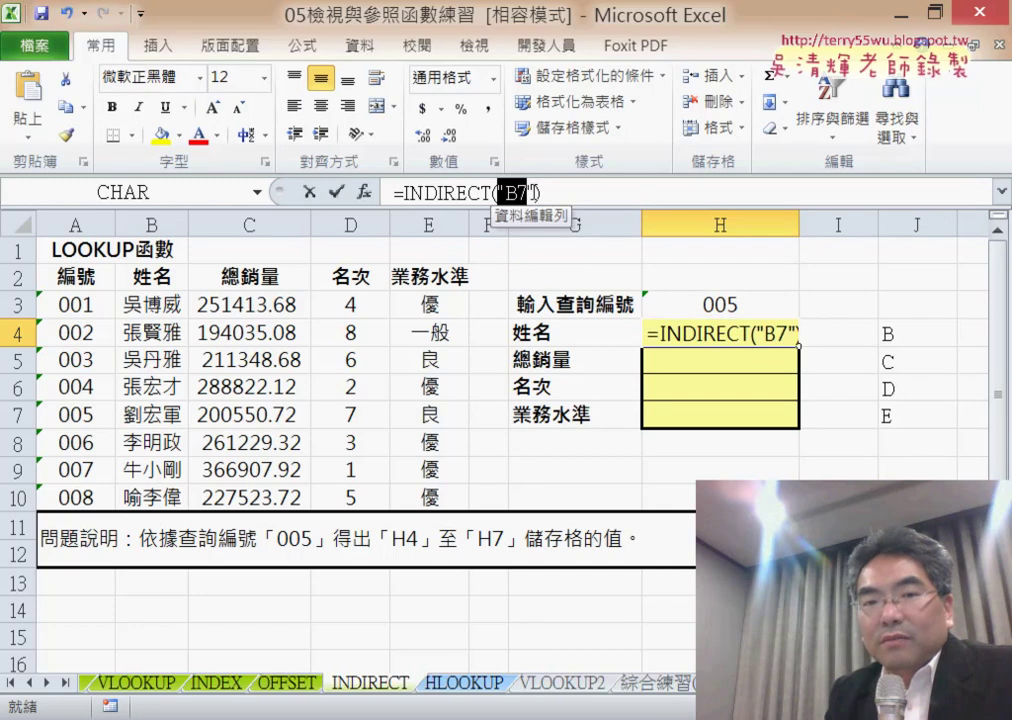
pyautogui.moveTo(535, 191); pyautogui.dragTo(539, 192)
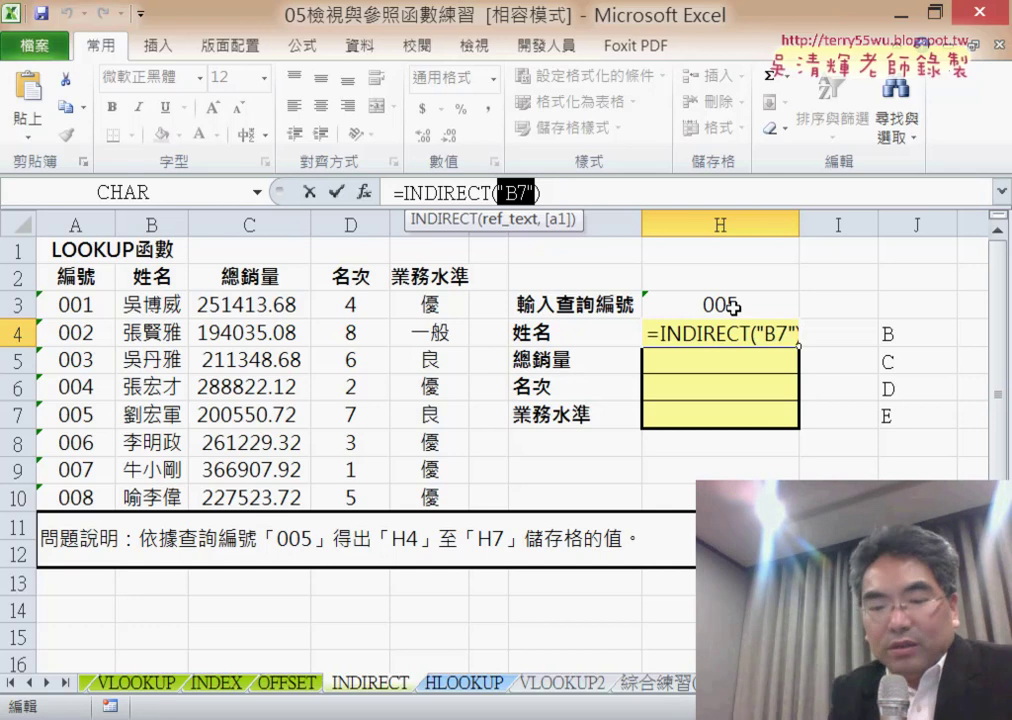
pyautogui.write('CHAR(62+ROW())')
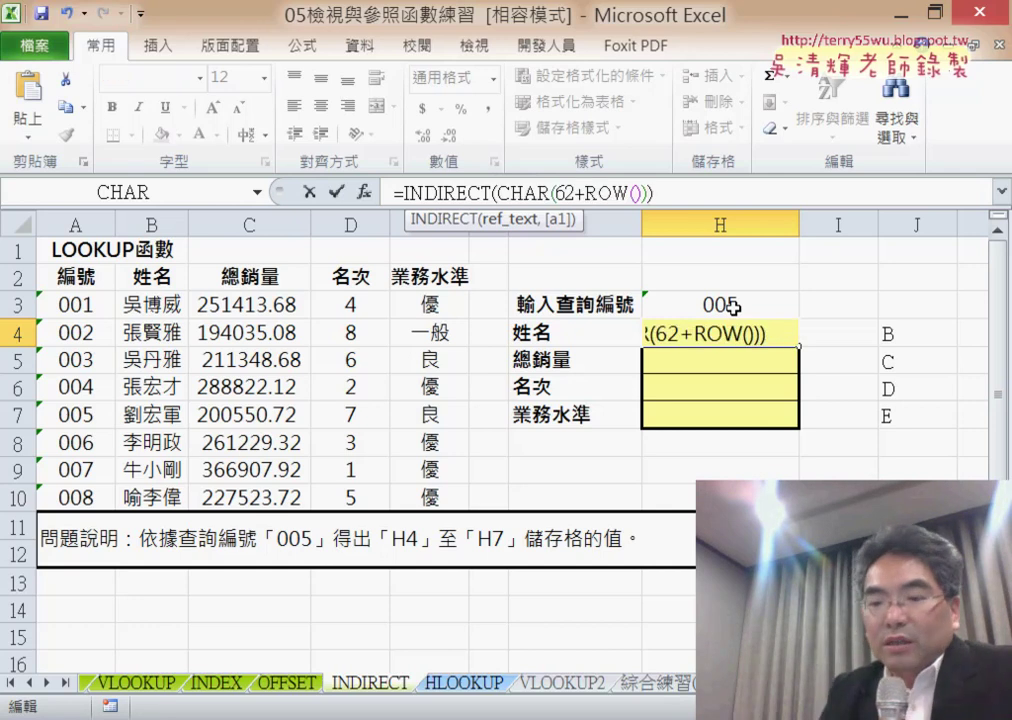
pyautogui.write('&')
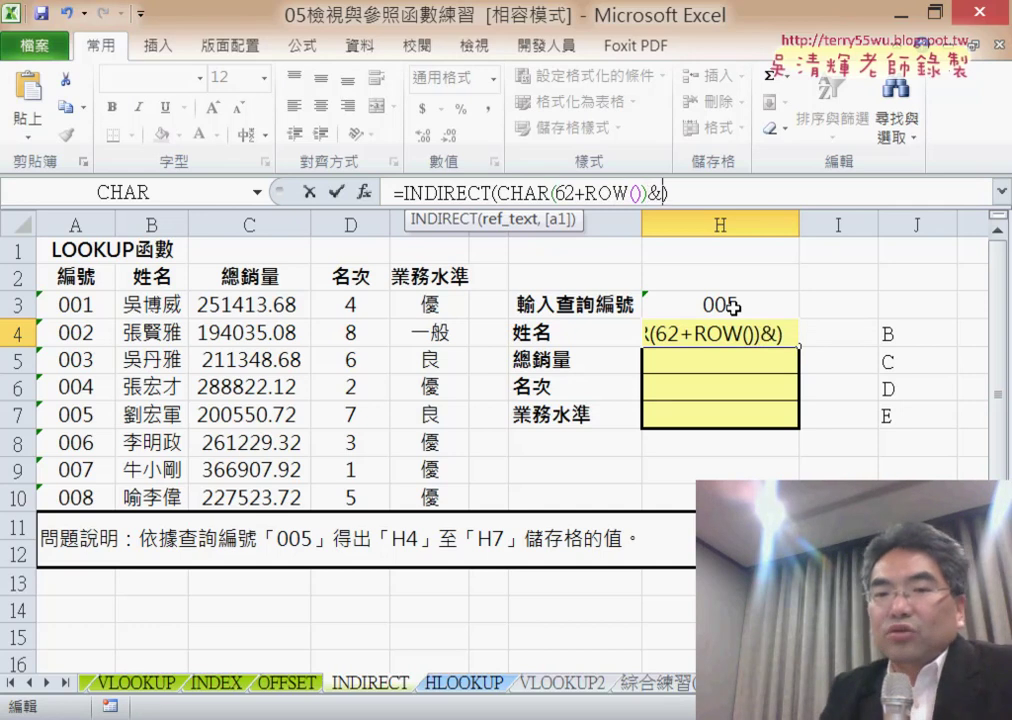
pyautogui.click(768, 306)
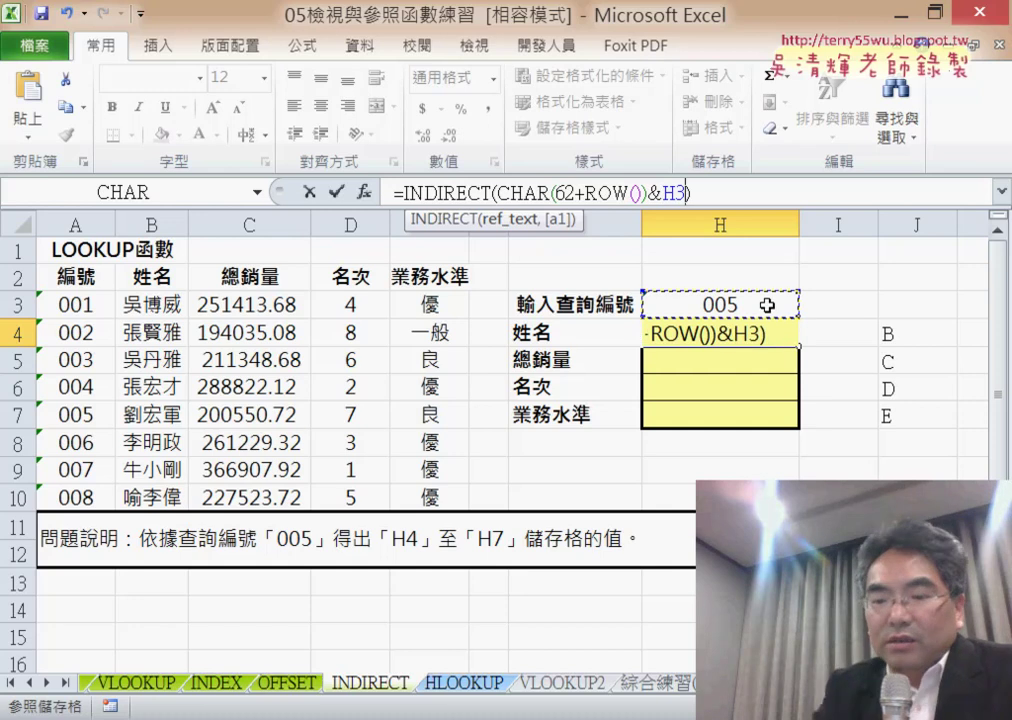
pyautogui.write('+2')
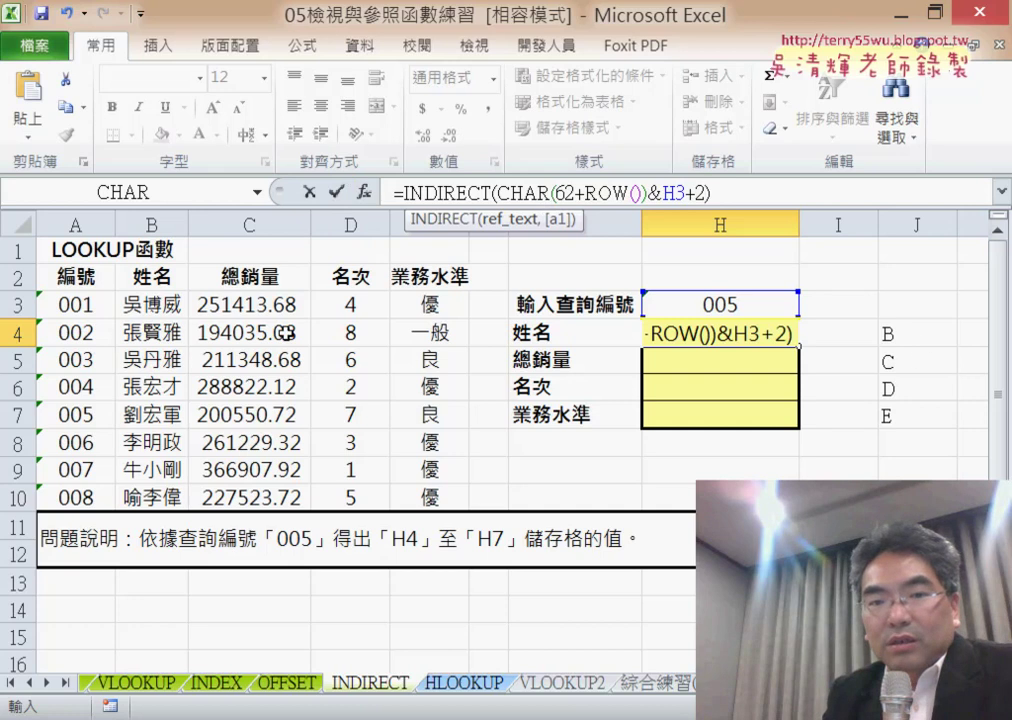
pyautogui.click(341, 196)
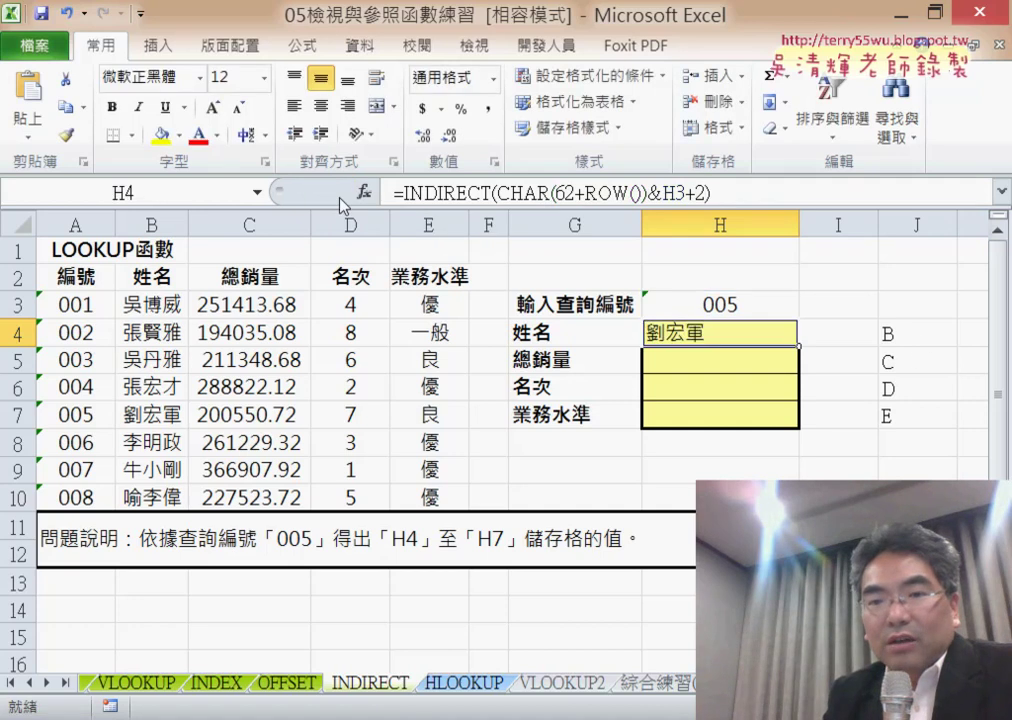
# Change H4's formula to =INDIRECT(CHAR(62+ROW())&H$3+2), locking the H3 row with F4
pyautogui.click(668, 193)
pyautogui.moveTo(668, 193); pyautogui.dragTo(706, 193)
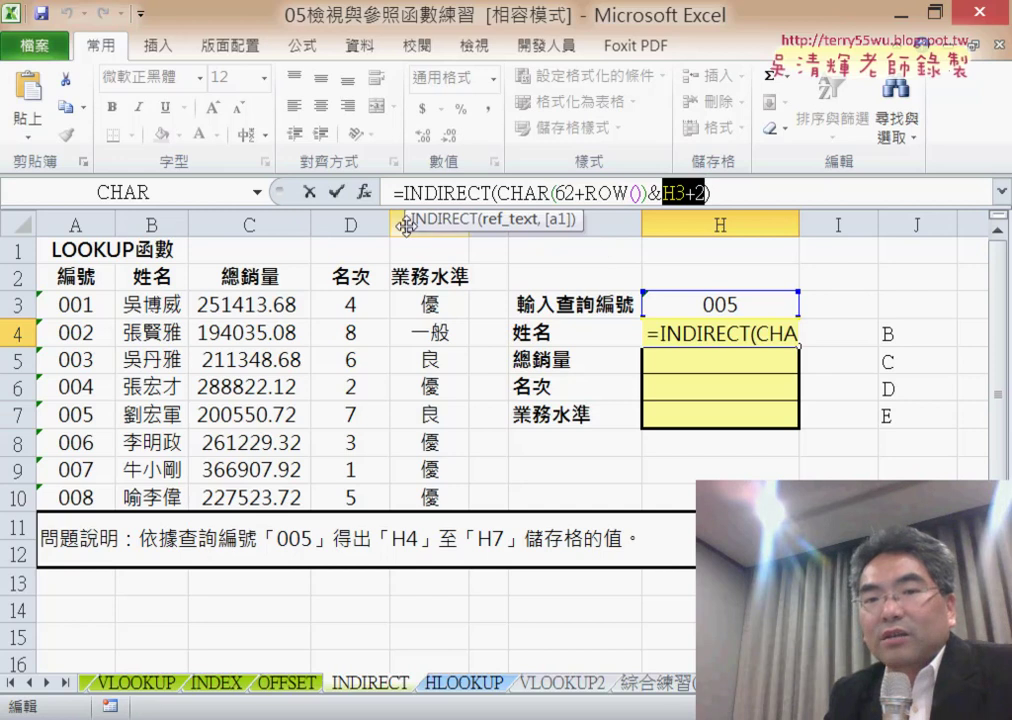
pyautogui.click(336, 191)
pyautogui.click(684, 191)
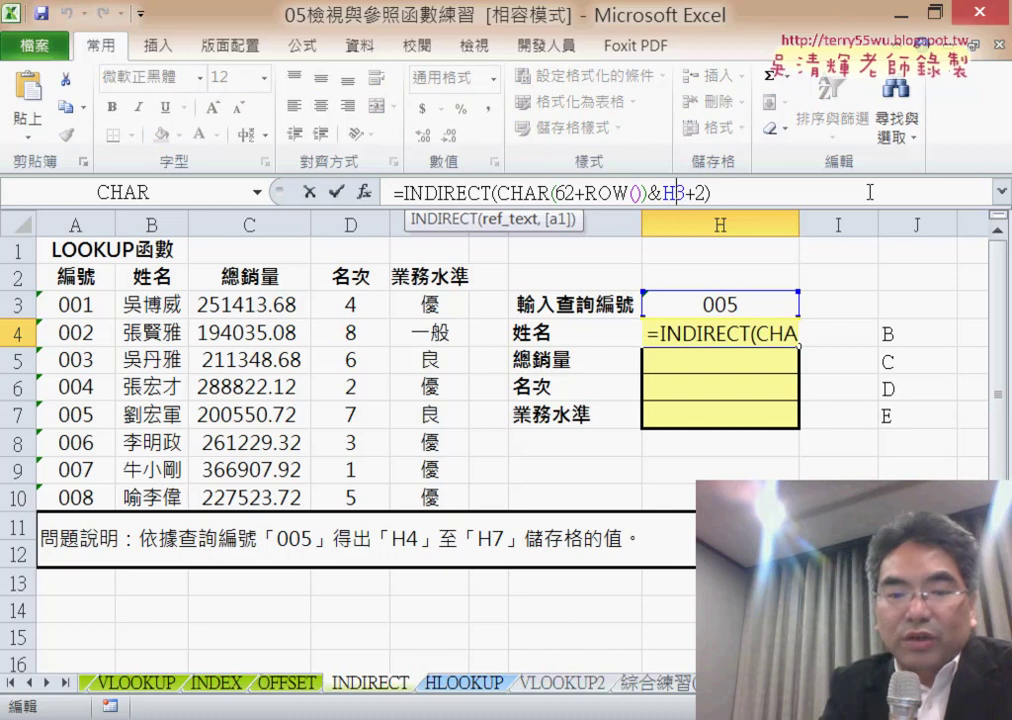
pyautogui.press('F4')
pyautogui.press('F4')
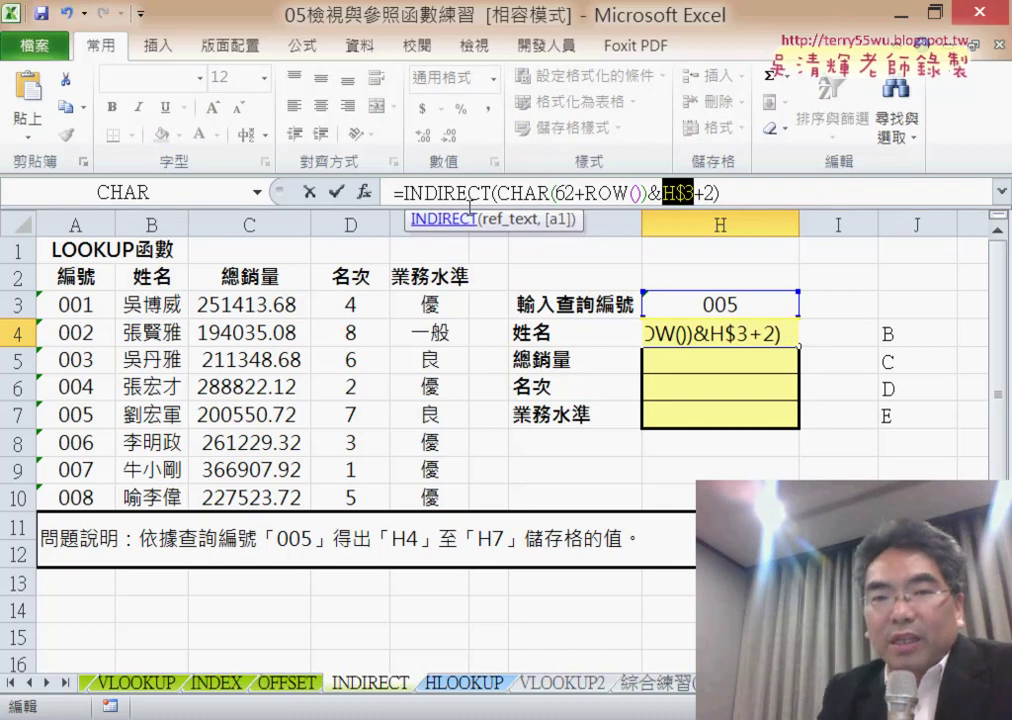
pyautogui.click(336, 191)
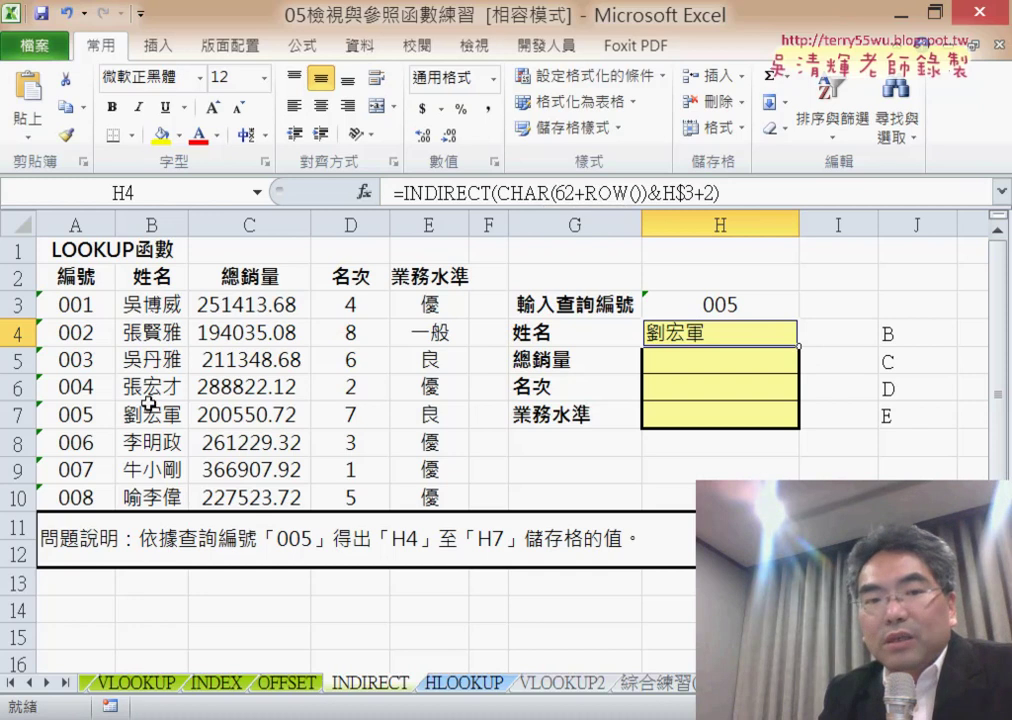
# Check ID 005's name, sales, rank and level in B7:E7
pyautogui.click(138, 421)
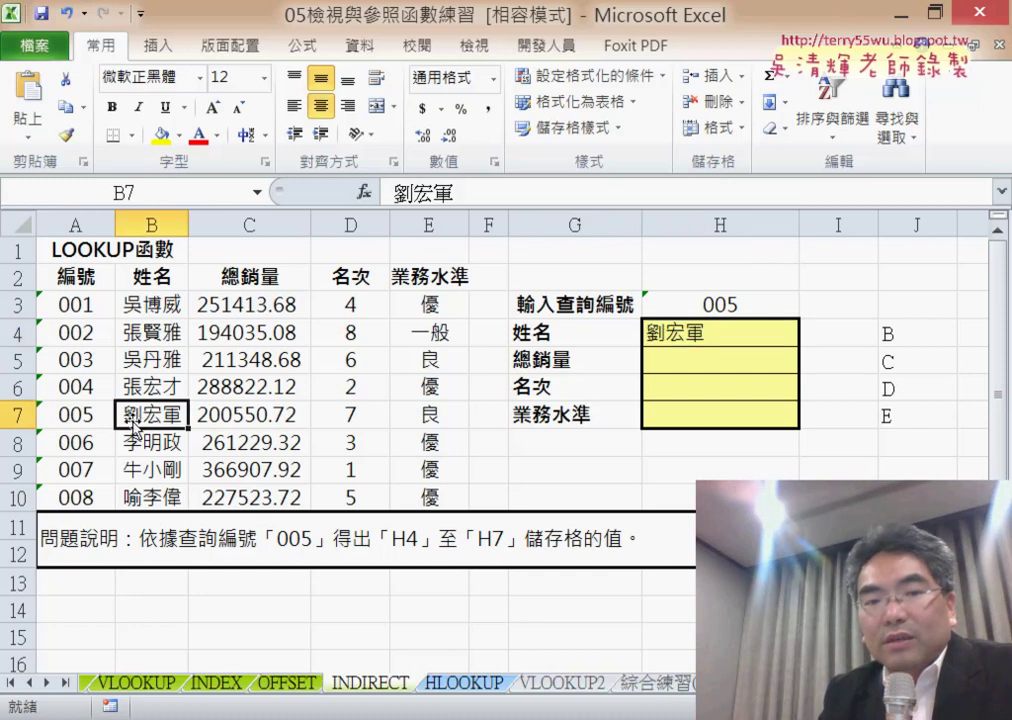
pyautogui.click(250, 418)
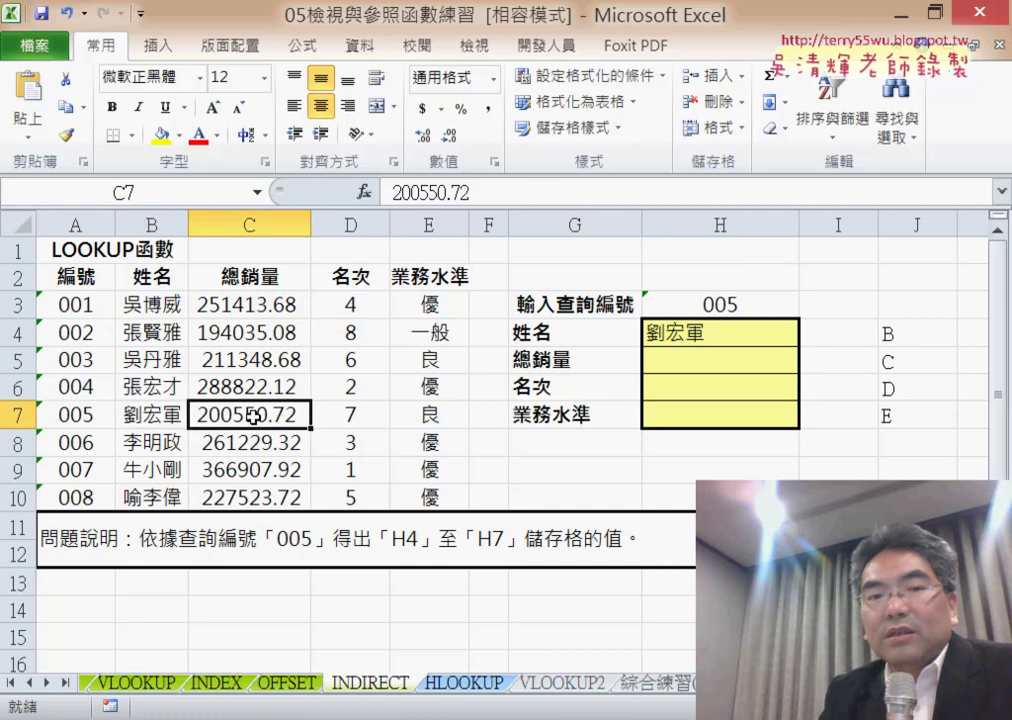
pyautogui.click(352, 414)
pyautogui.click(403, 408)
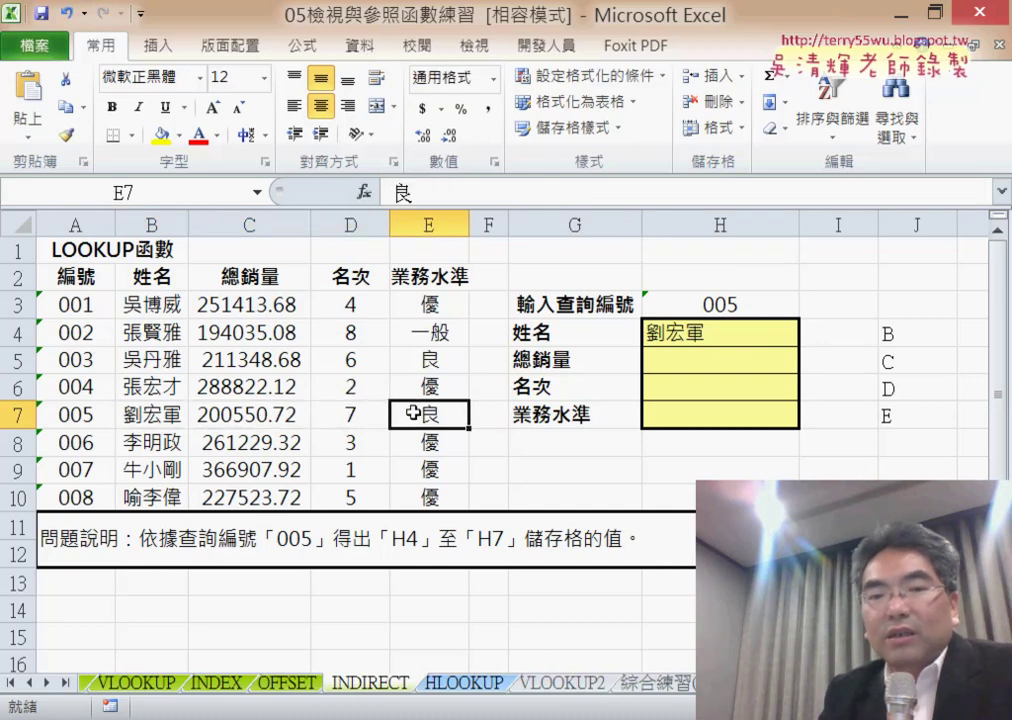
# Fill H4's formula down to H7 and centre H4:H7
pyautogui.click(705, 332)
pyautogui.moveTo(800, 347); pyautogui.dragTo(805, 424)
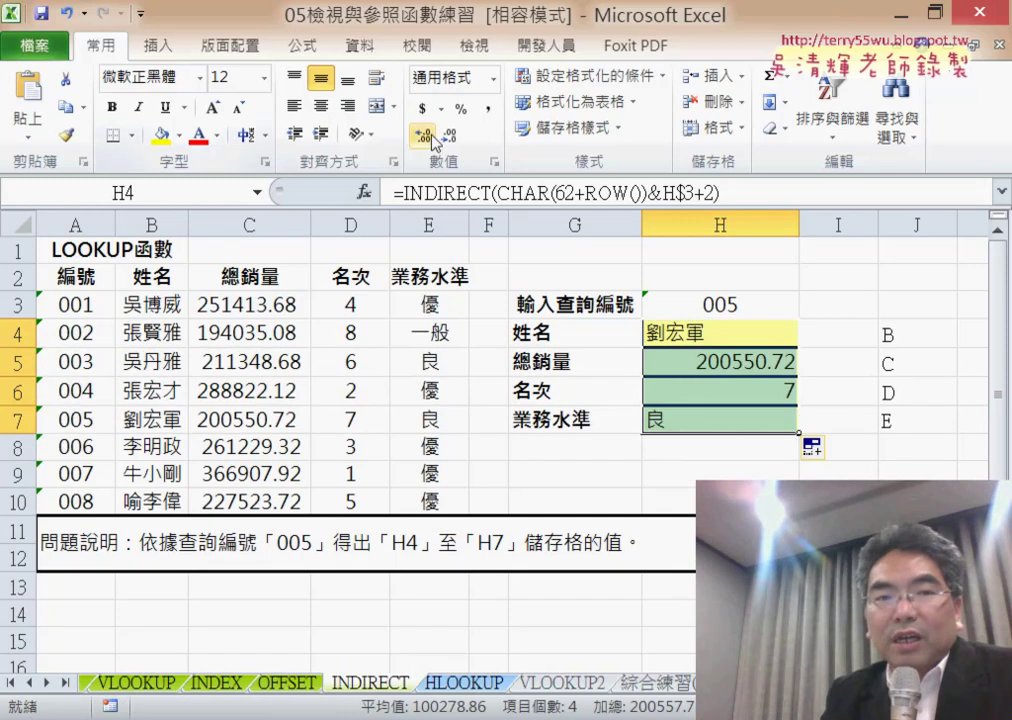
pyautogui.click(320, 105)
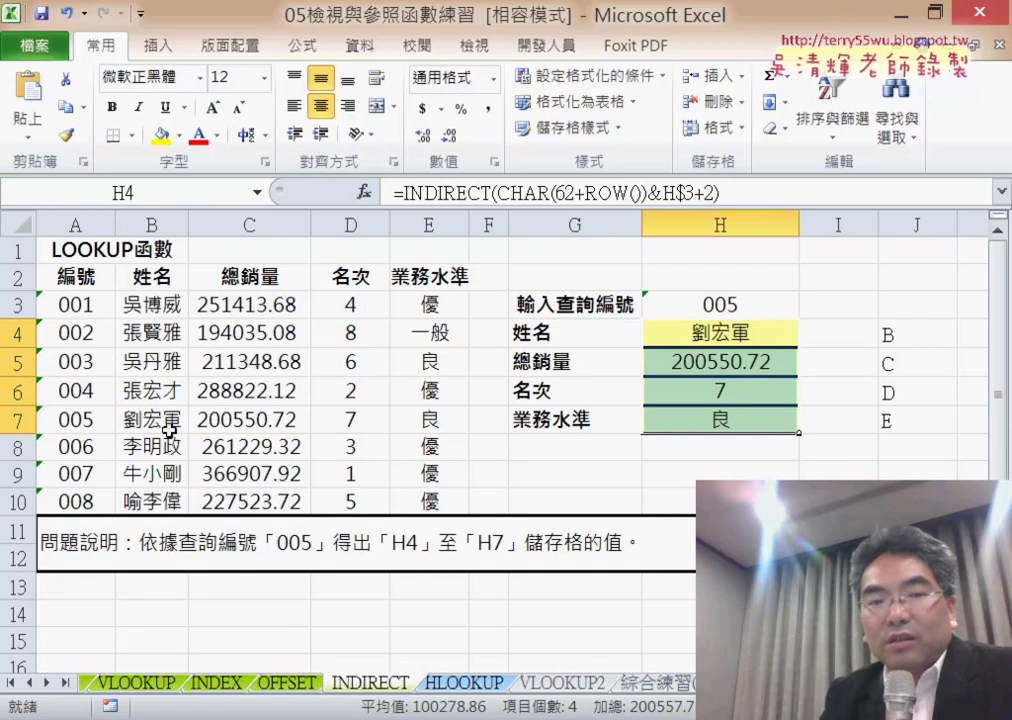
pyautogui.click(773, 307)
# Edit H3 to replace the final 5 of 005 with 4, making the lookup ID 004
pyautogui.doubleClick(752, 301)
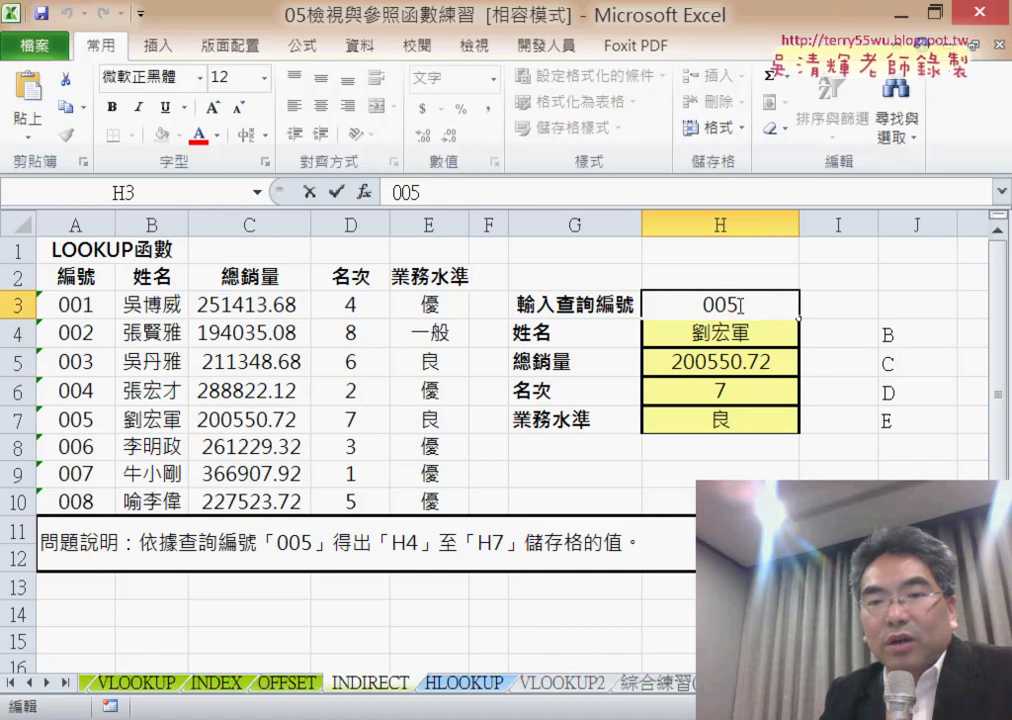
pyautogui.moveTo(740, 305); pyautogui.dragTo(733, 306)
pyautogui.write('4')
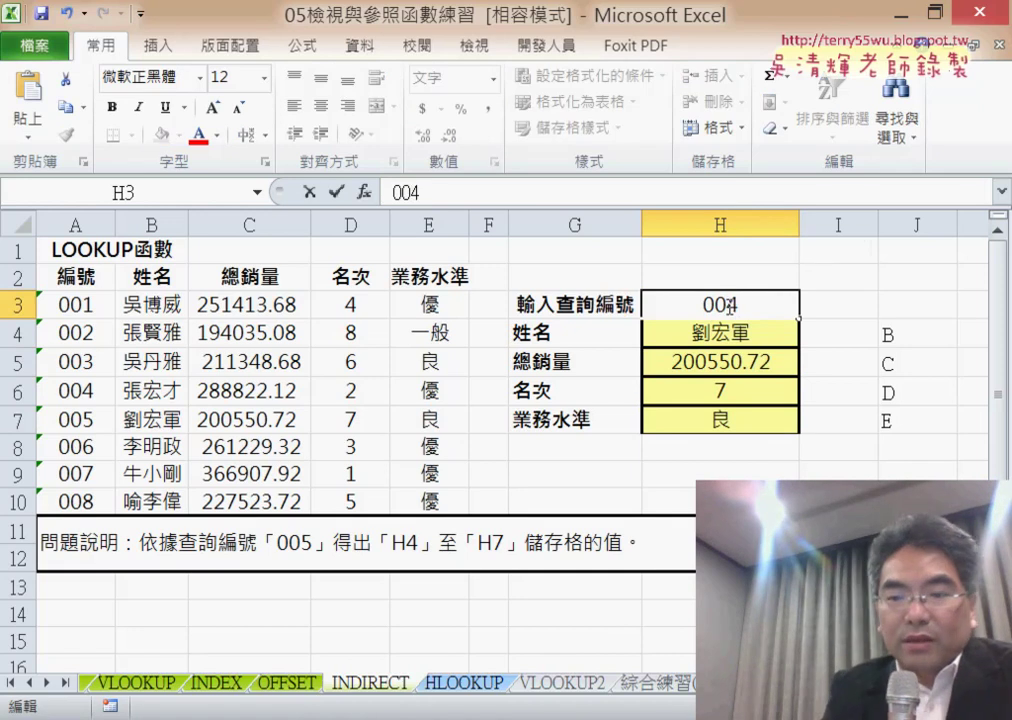
pyautogui.press('Return')
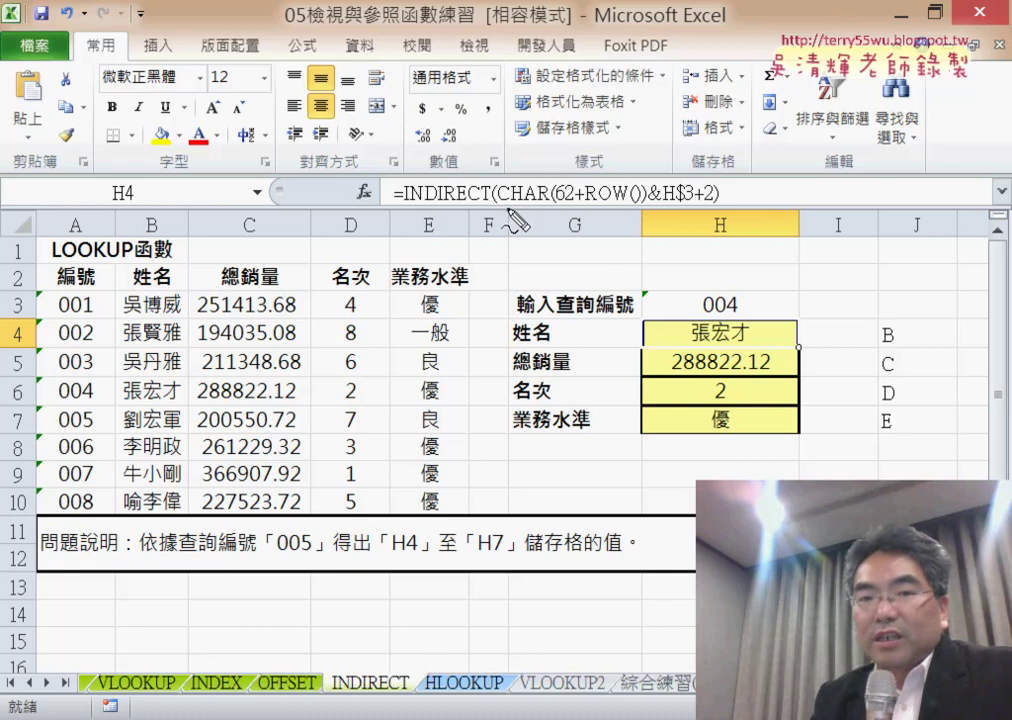
pyautogui.moveTo(510, 212); pyautogui.dragTo(636, 210)
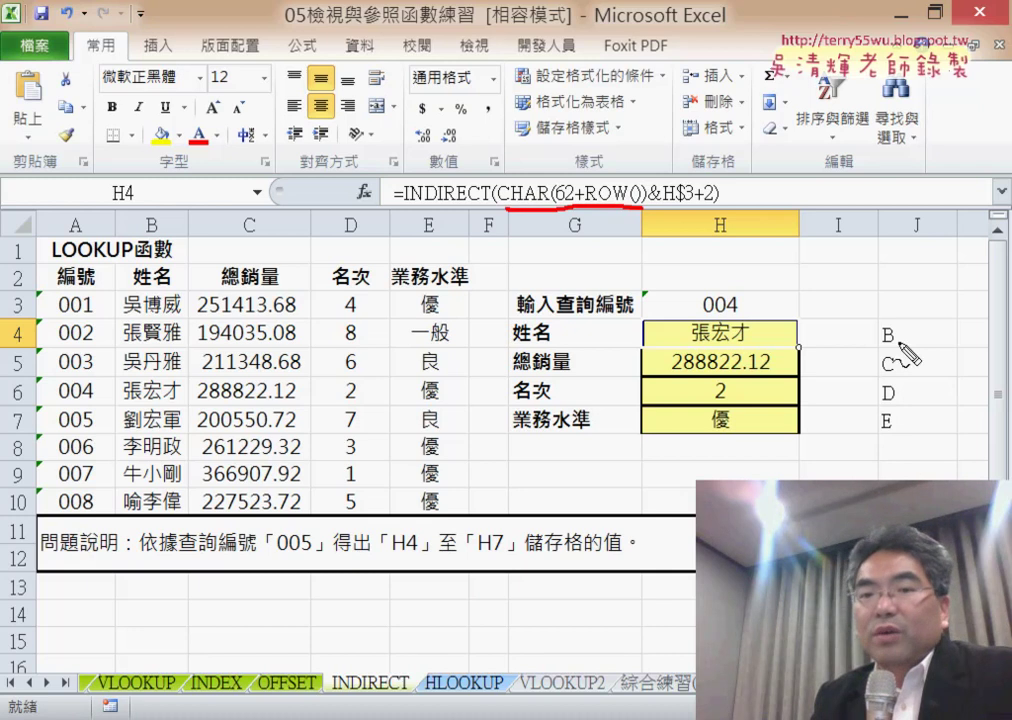
pyautogui.moveTo(877, 352); pyautogui.dragTo(893, 352)
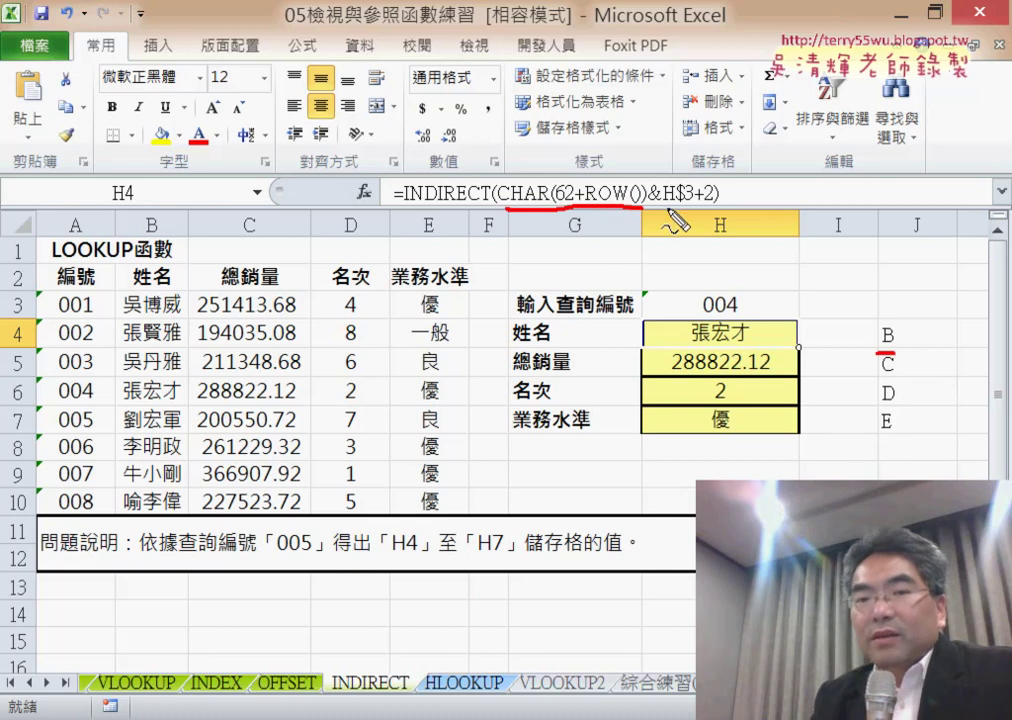
pyautogui.moveTo(665, 210); pyautogui.dragTo(700, 210)
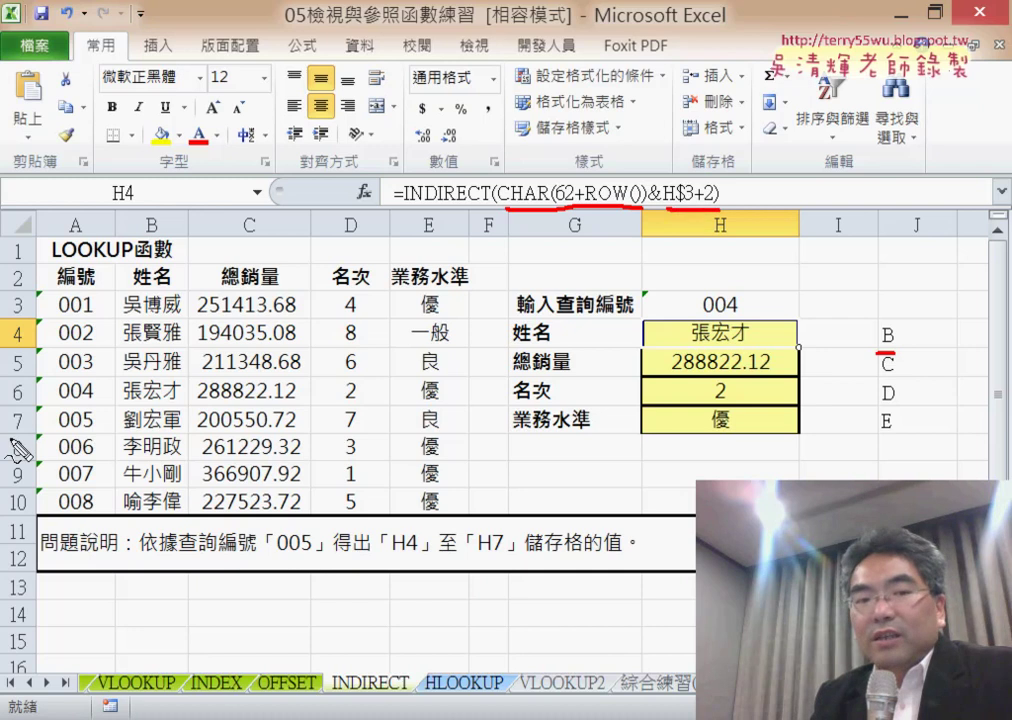
pyautogui.moveTo(385, 660); pyautogui.dragTo(410, 700)
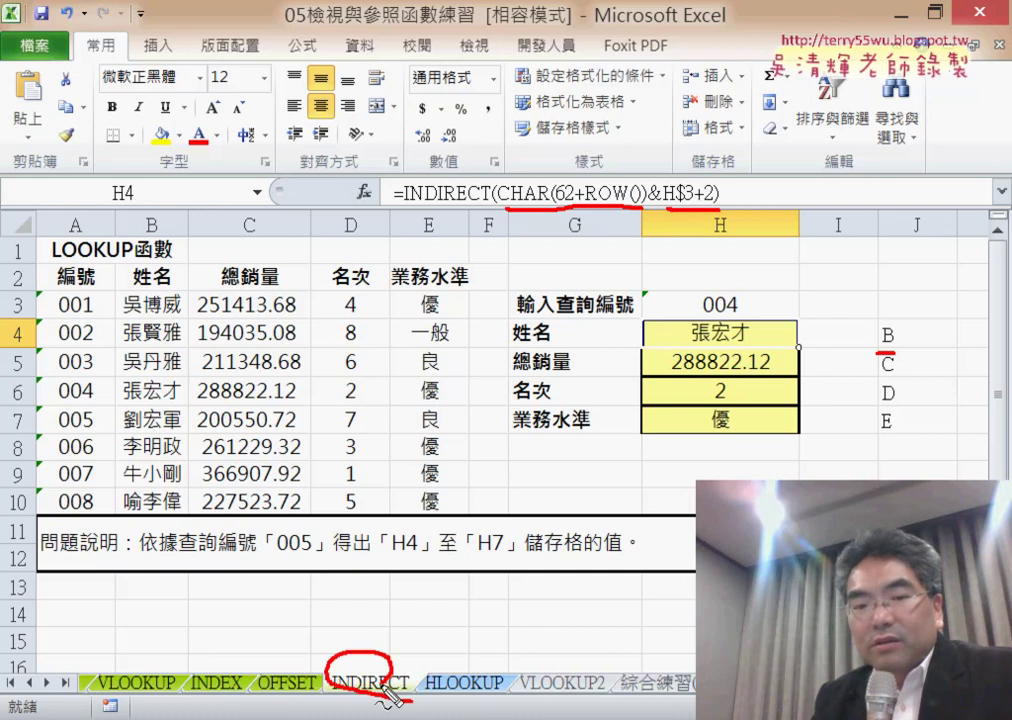
pyautogui.moveTo(28, 448); pyautogui.dragTo(24, 442)
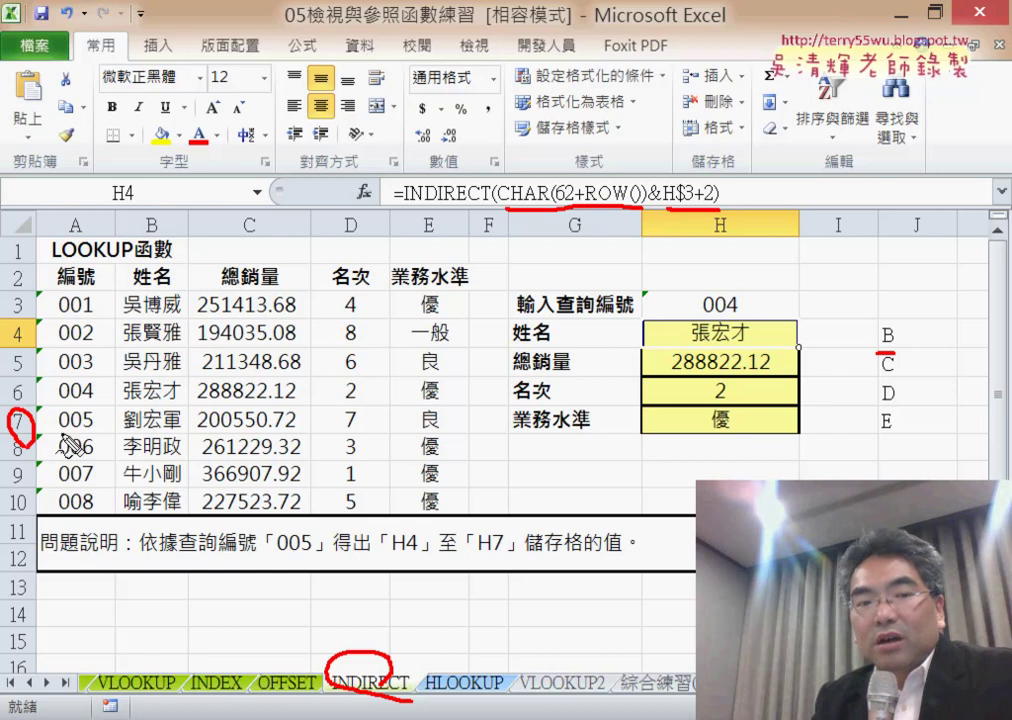